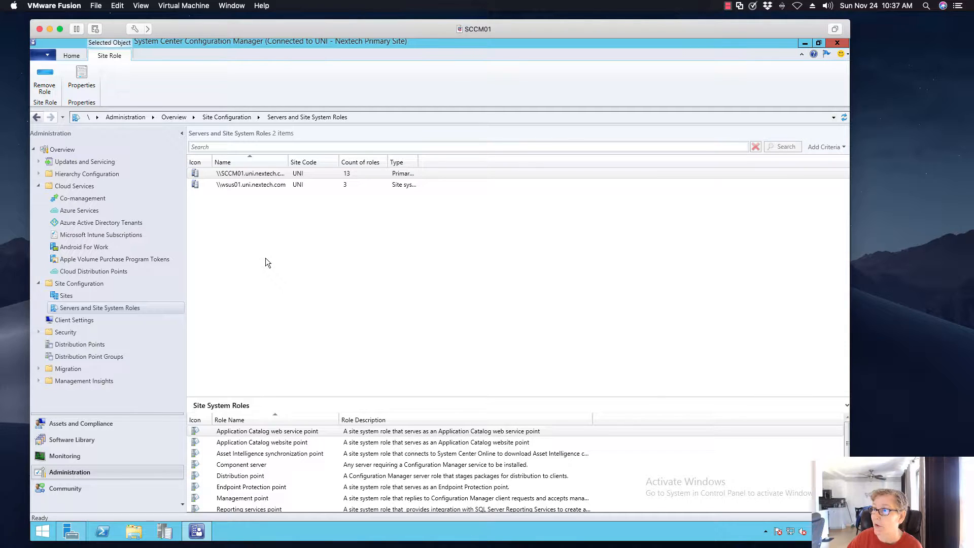
Review the roles available to add to the SCCM01 site system, exit the wizard without saving, and select its Application Catalog website point role.
{"action": "left_click", "coordinate": [239, 174]}
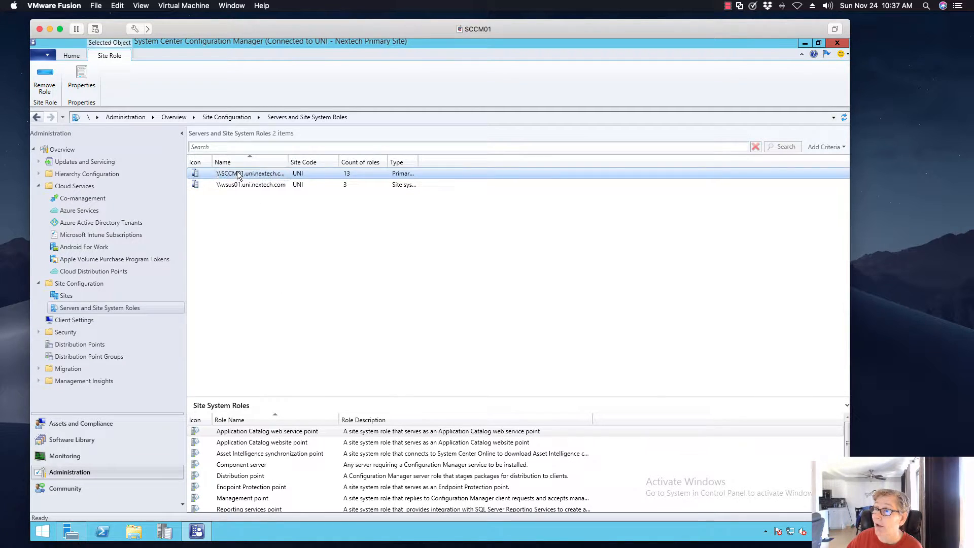
{"action": "right_click", "coordinate": [239, 174]}
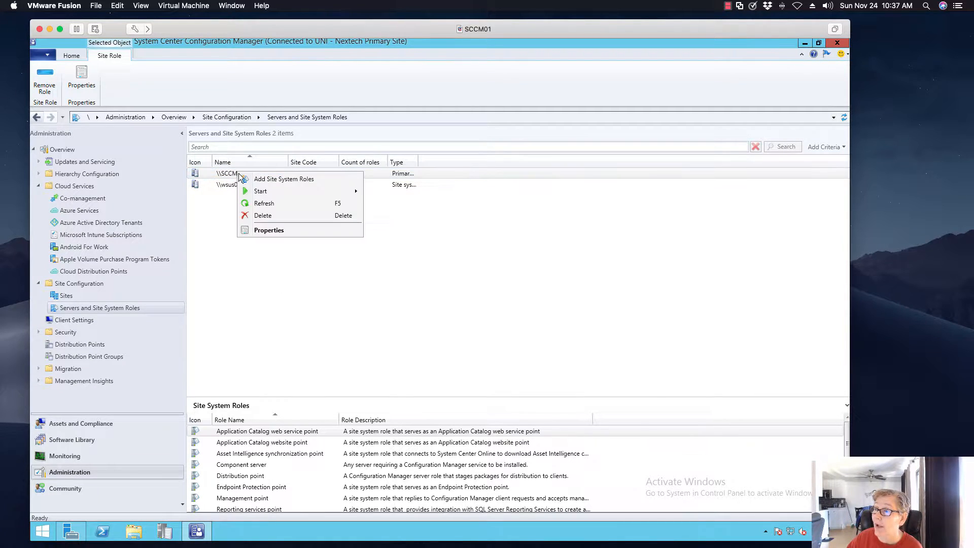
{"action": "left_click", "coordinate": [270, 179]}
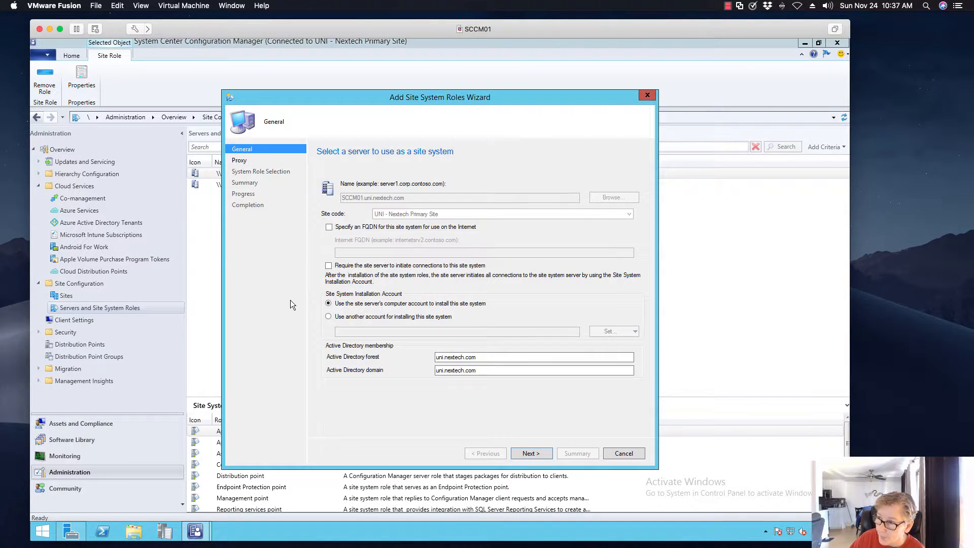
{"action": "left_click", "coordinate": [524, 452]}
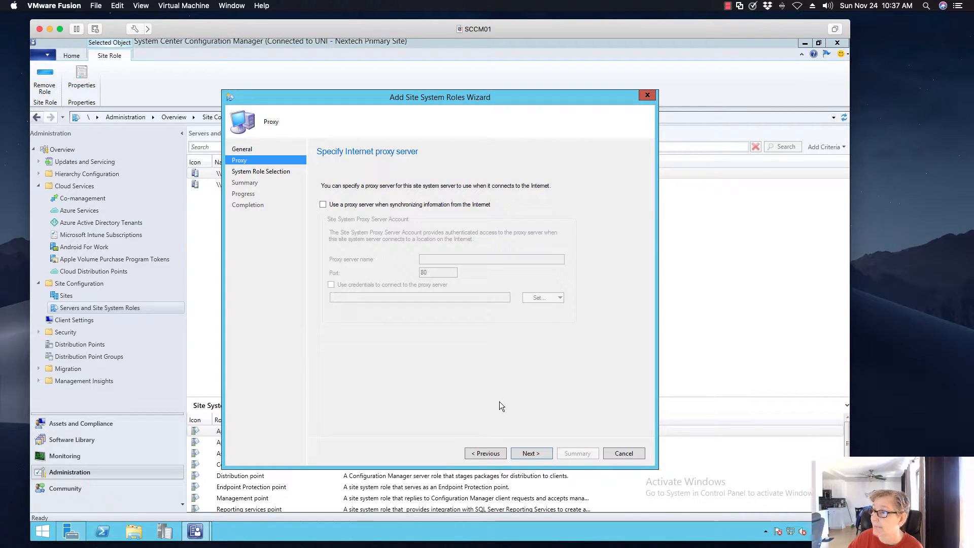
{"action": "left_click", "coordinate": [528, 450]}
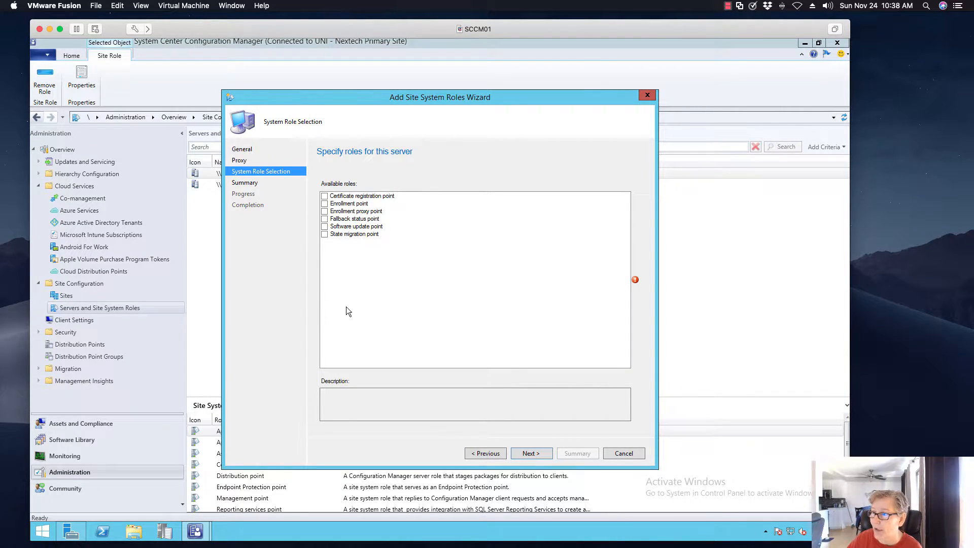
{"action": "left_click", "coordinate": [624, 452]}
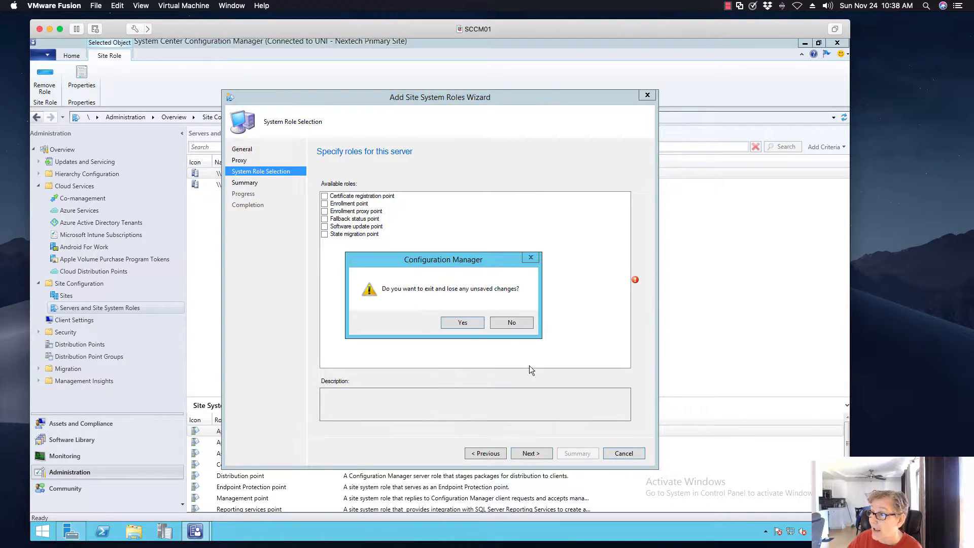
{"action": "left_click", "coordinate": [470, 322]}
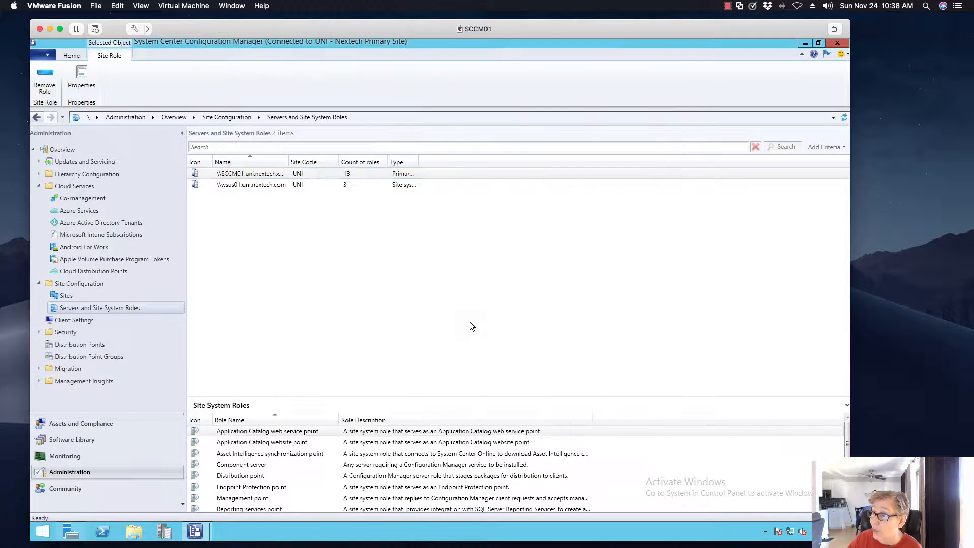
{"action": "left_click", "coordinate": [263, 443]}
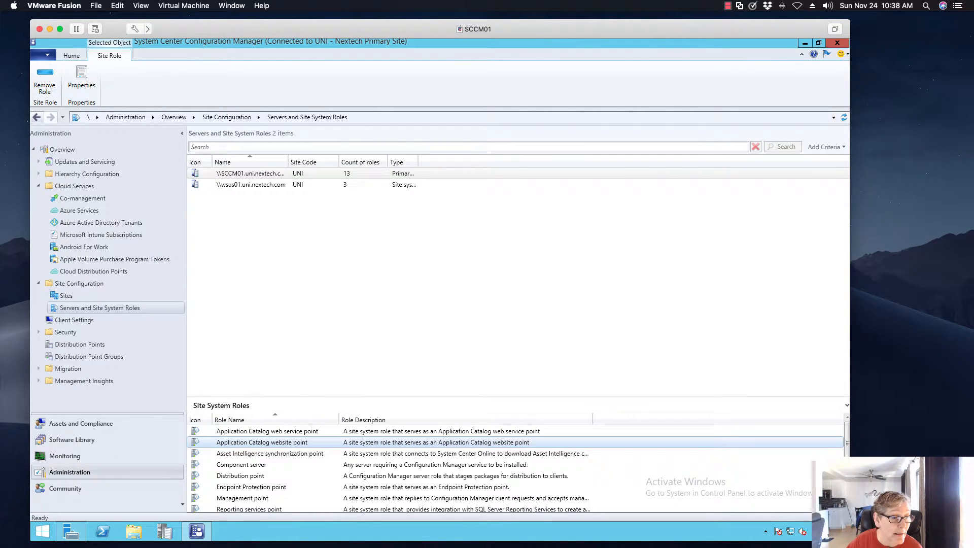
Examine the installation behavior options in the user experience settings of the Mozilla Firefox 69.0 x64 deployment type, leaving them unsaved.
{"action": "left_click", "coordinate": [89, 433]}
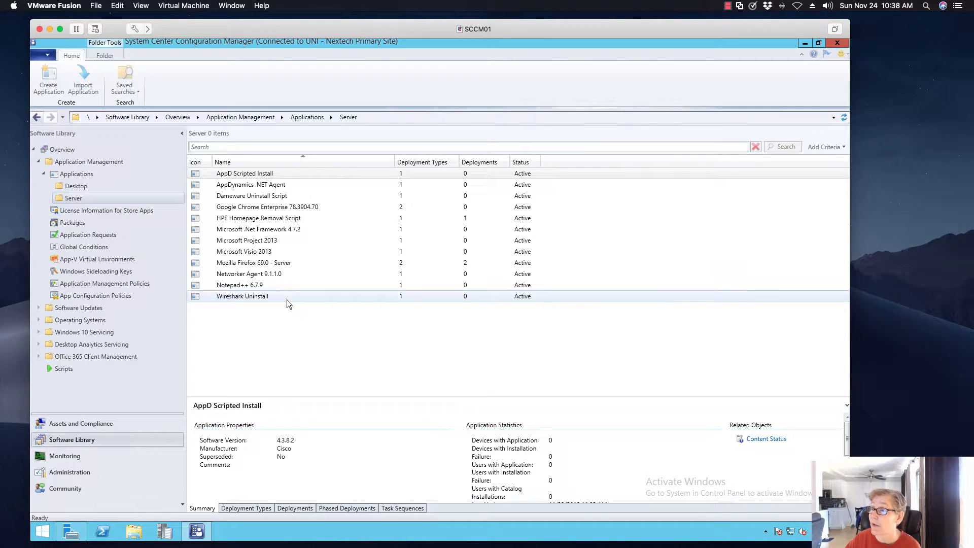
{"action": "left_click", "coordinate": [257, 263]}
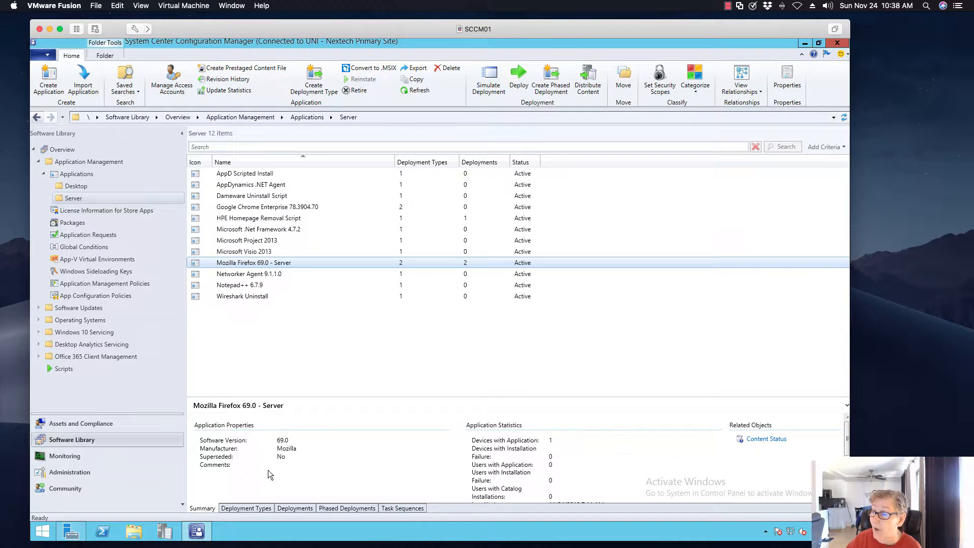
{"action": "left_click", "coordinate": [261, 508]}
{"action": "right_click", "coordinate": [261, 432]}
{"action": "left_click", "coordinate": [289, 414]}
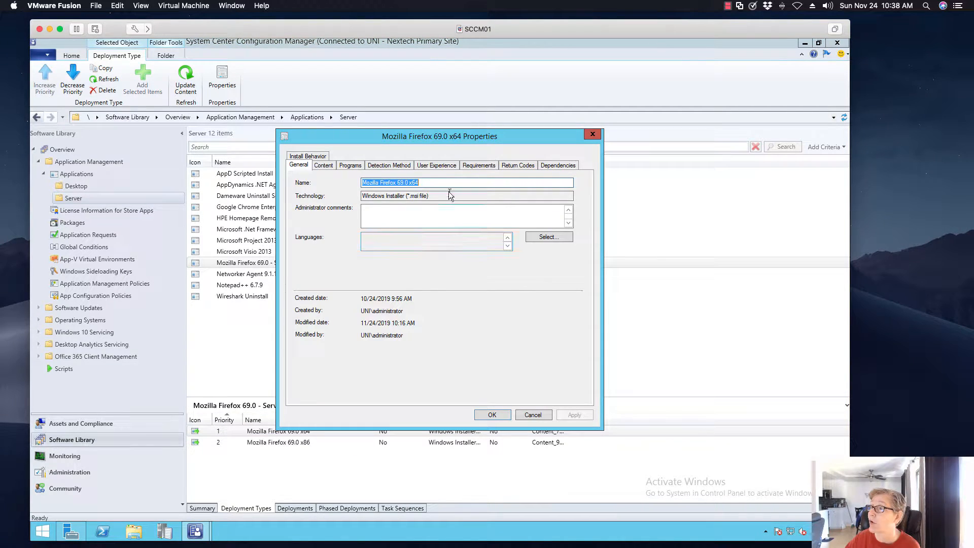
{"action": "left_click", "coordinate": [443, 165]}
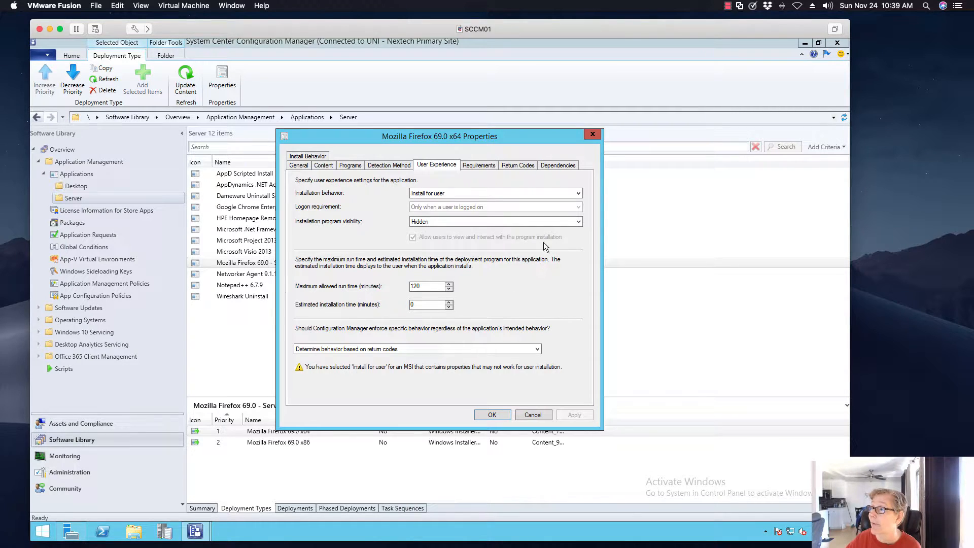
{"action": "left_click", "coordinate": [528, 195]}
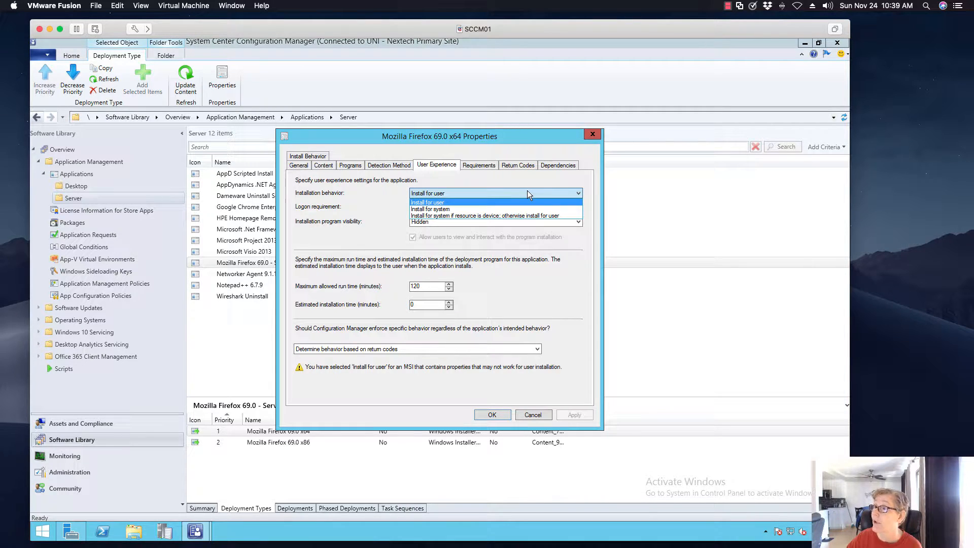
{"action": "left_click", "coordinate": [541, 249]}
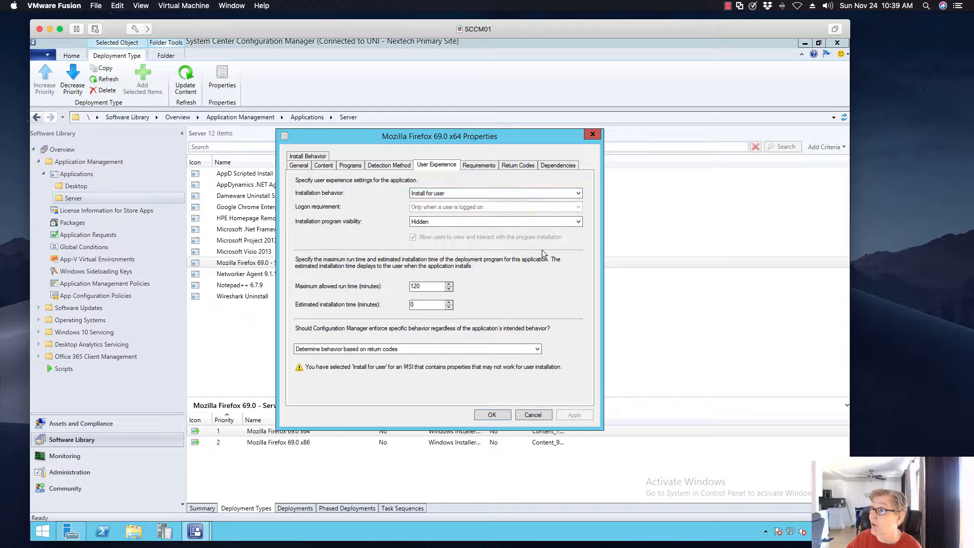
{"action": "left_click", "coordinate": [533, 417]}
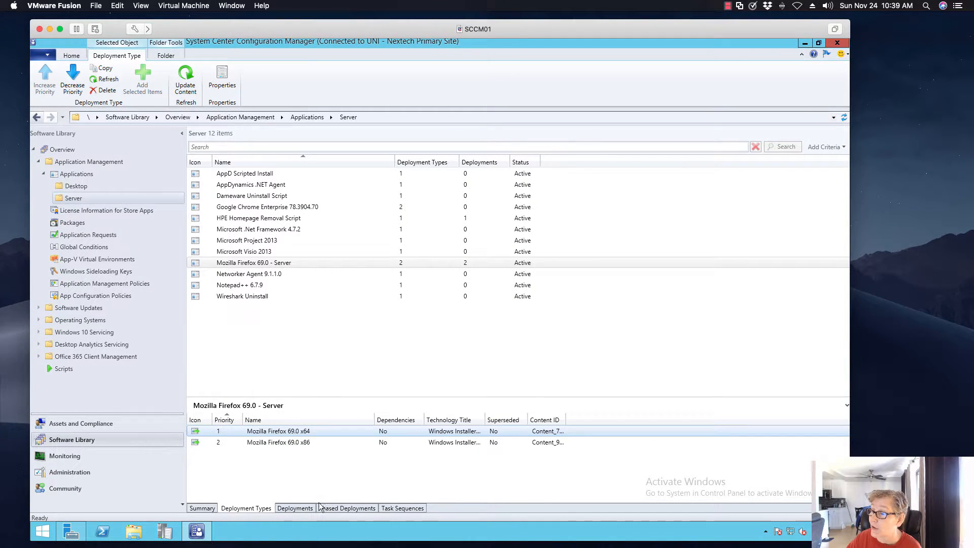
Examine the Firefox Removal and Simple user deployments of the Mozilla Firefox 69.0 - Server application.
{"action": "left_click", "coordinate": [296, 509]}
{"action": "left_click", "coordinate": [315, 444]}
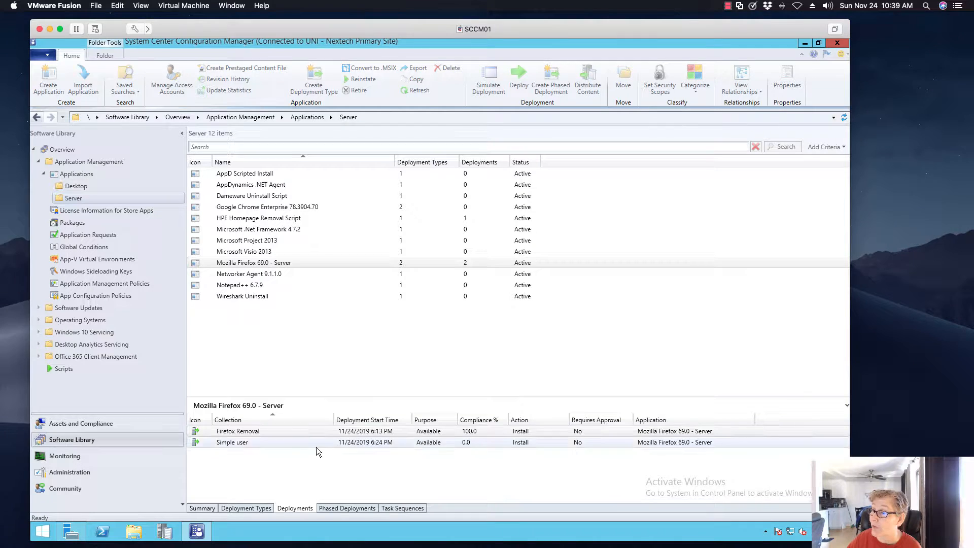
{"action": "left_click", "coordinate": [285, 430]}
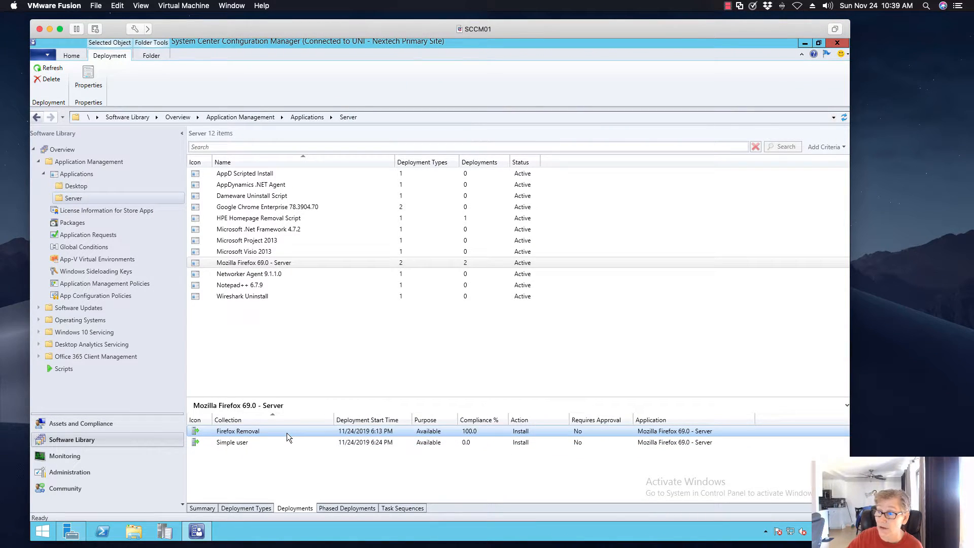
{"action": "left_click", "coordinate": [275, 446], "text": "shift"}
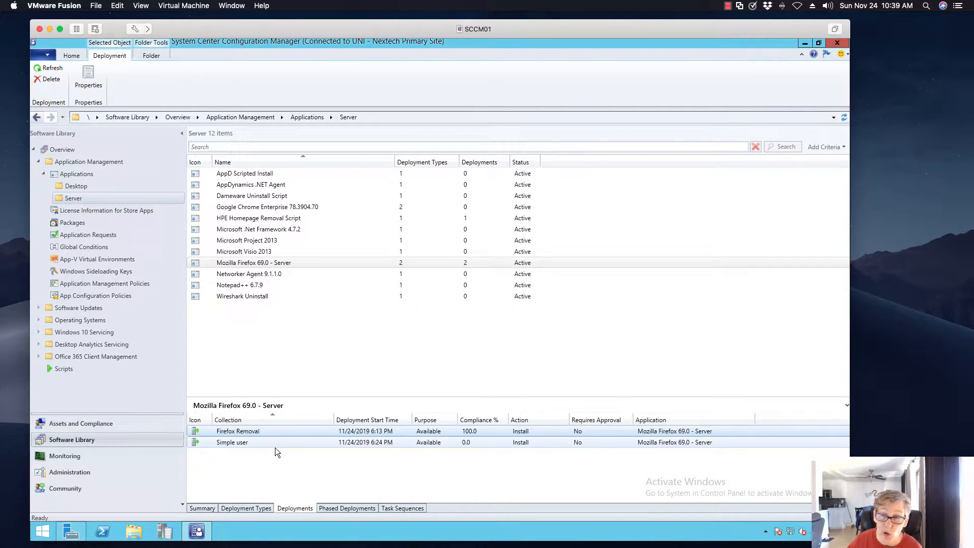
{"action": "left_click", "coordinate": [273, 446]}
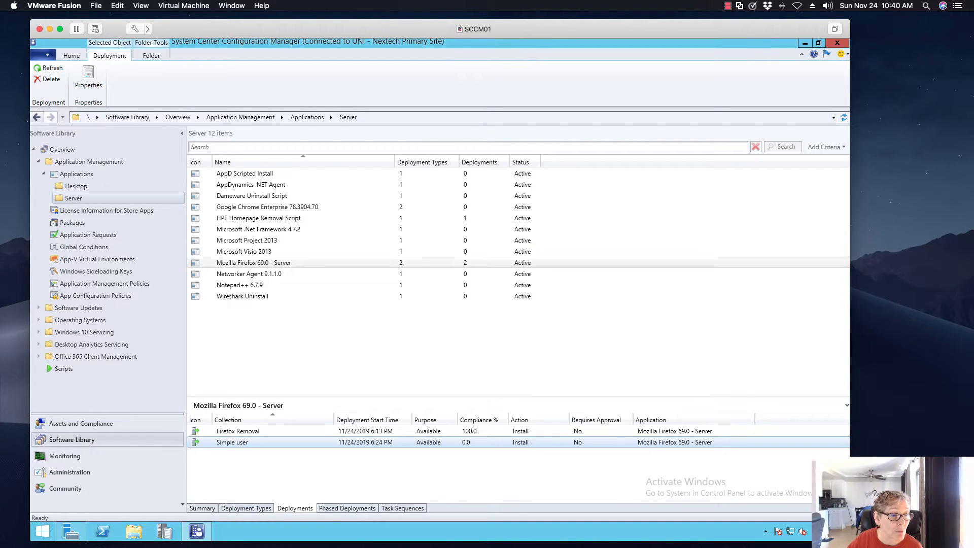
Switch to the Application Catalog in the Windows 10 x64 virtual machine and dismiss the storage sense notification.
{"action": "key", "text": "super+grave"}
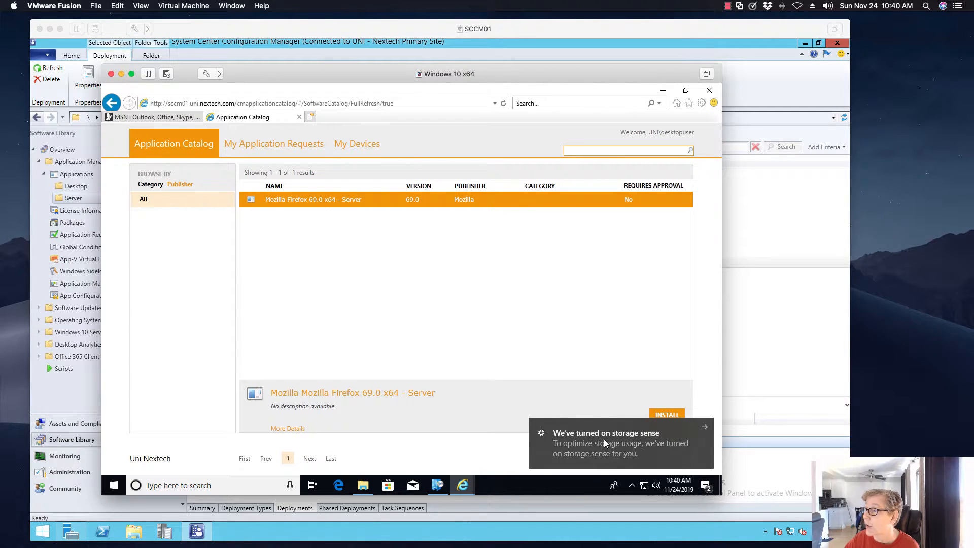
{"action": "left_click", "coordinate": [539, 491]}
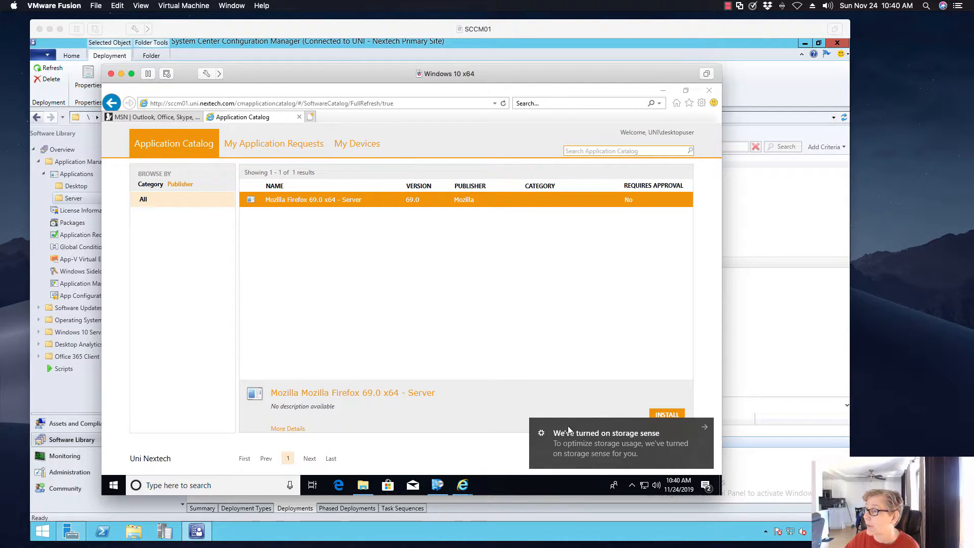
{"action": "left_click", "coordinate": [707, 425]}
{"action": "left_click", "coordinate": [521, 374]}
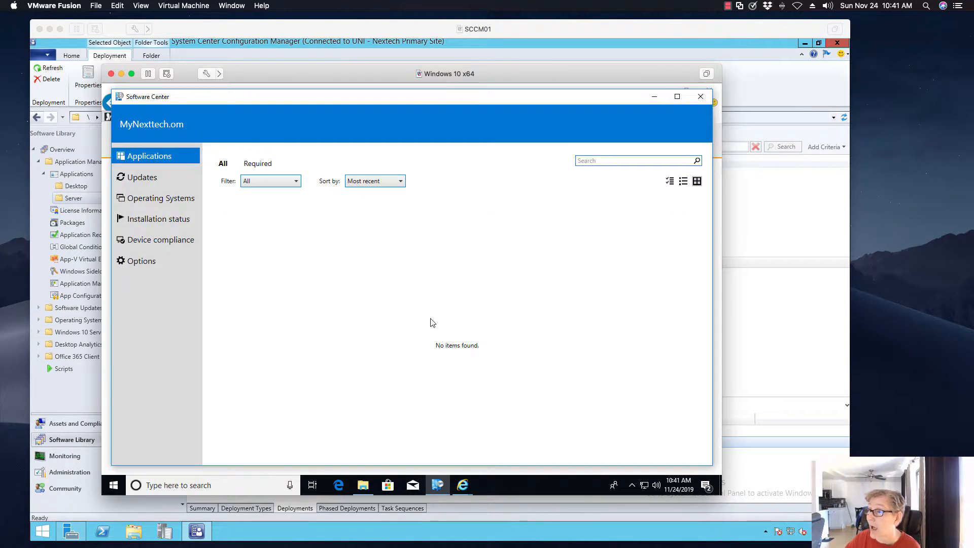
View the installation status details of Mozilla Firefox 69.0 x64 - Server in Software Center and minimize the window.
{"action": "left_click", "coordinate": [189, 219]}
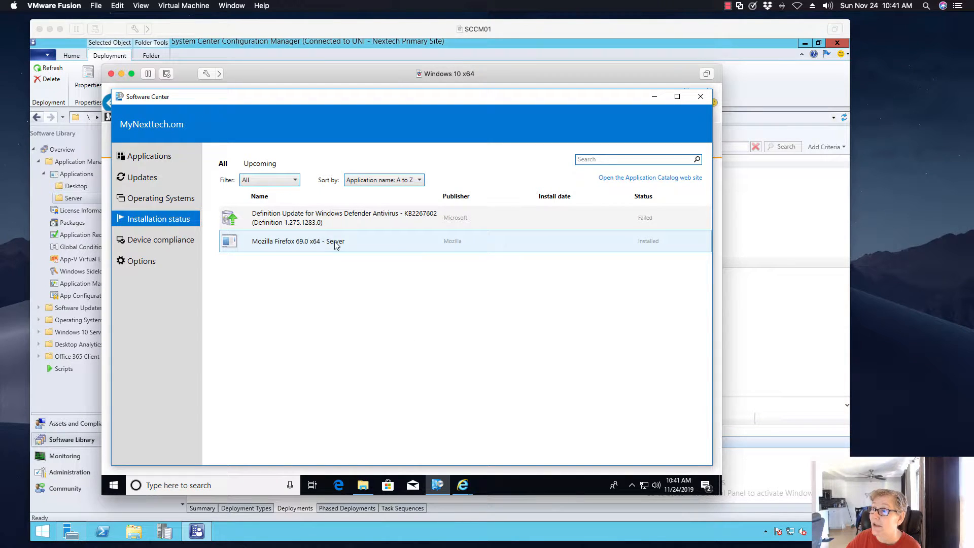
{"action": "left_click", "coordinate": [424, 248]}
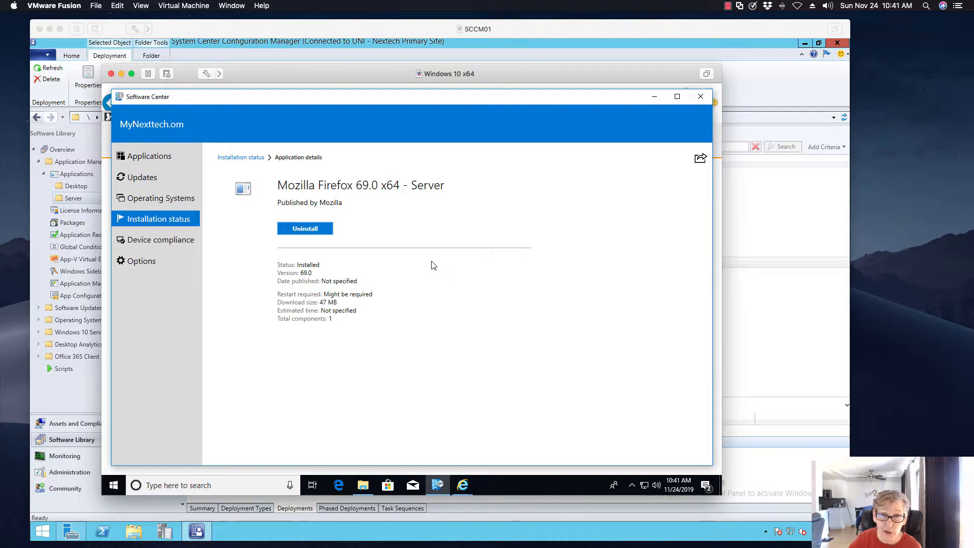
{"action": "left_click", "coordinate": [654, 97]}
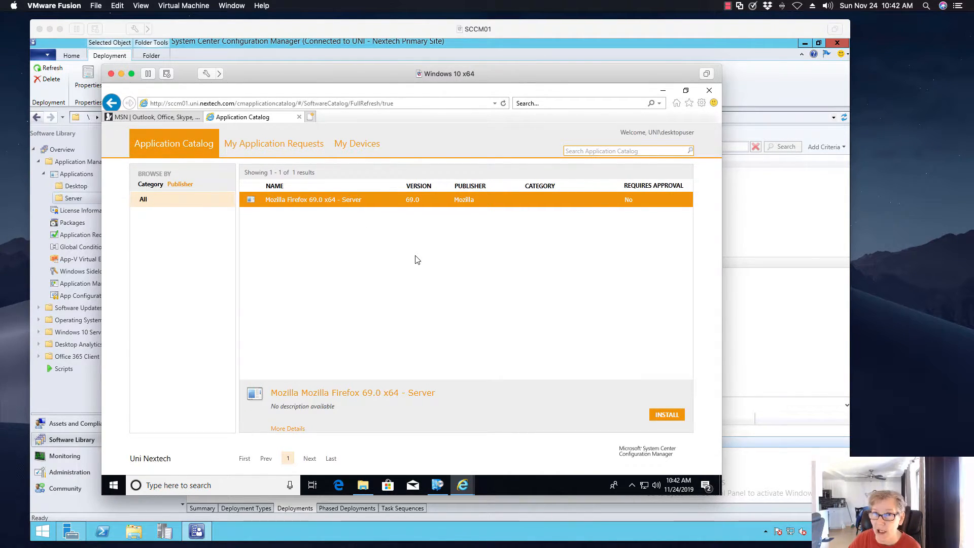
Minimize the browser and file window in the Windows 10 client, and the virtual machine's own window.
{"action": "left_click", "coordinate": [662, 91]}
{"action": "left_click", "coordinate": [603, 139]}
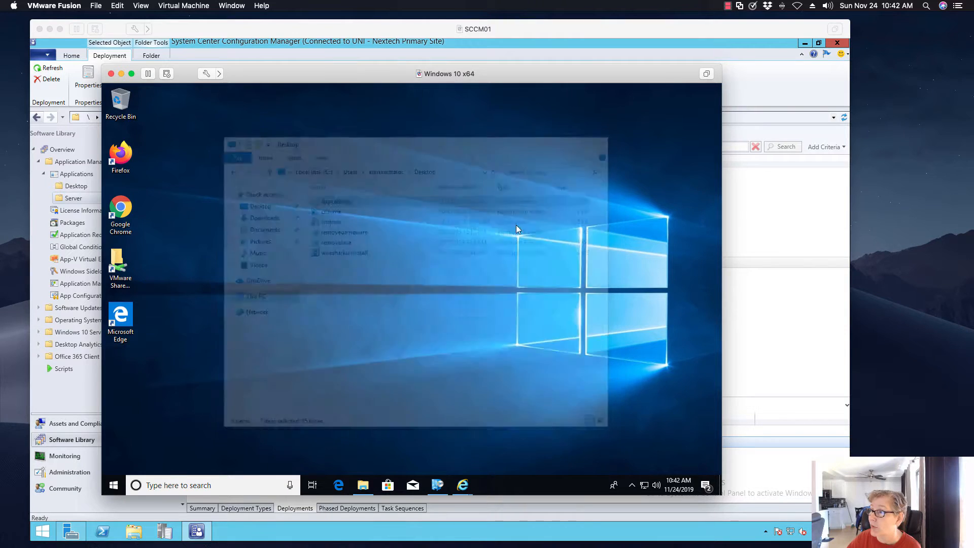
{"action": "left_click", "coordinate": [121, 73]}
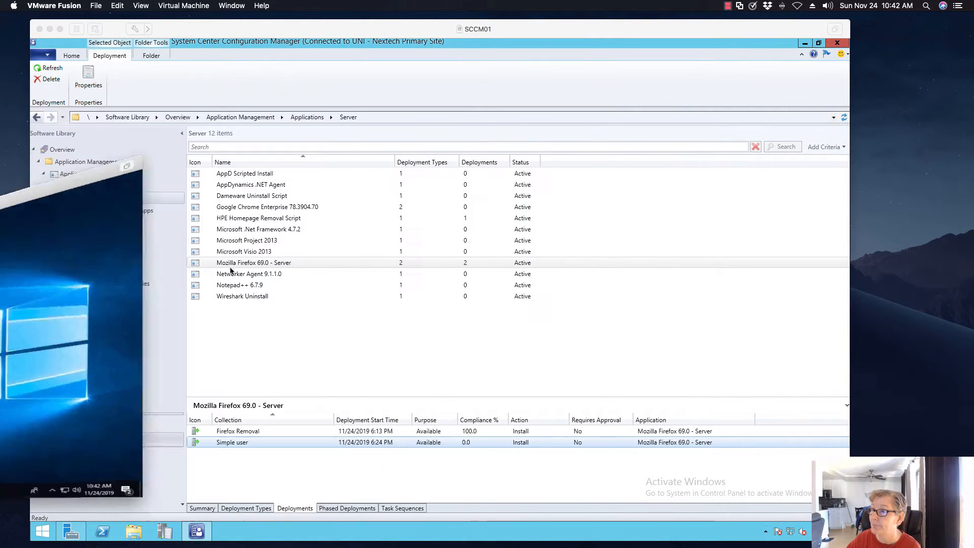
Look over Mozilla Firefox 69.0 - Server's deployment types and deployments in the SCCM01 console, selecting the Simple user deployment.
{"action": "left_click", "coordinate": [247, 507]}
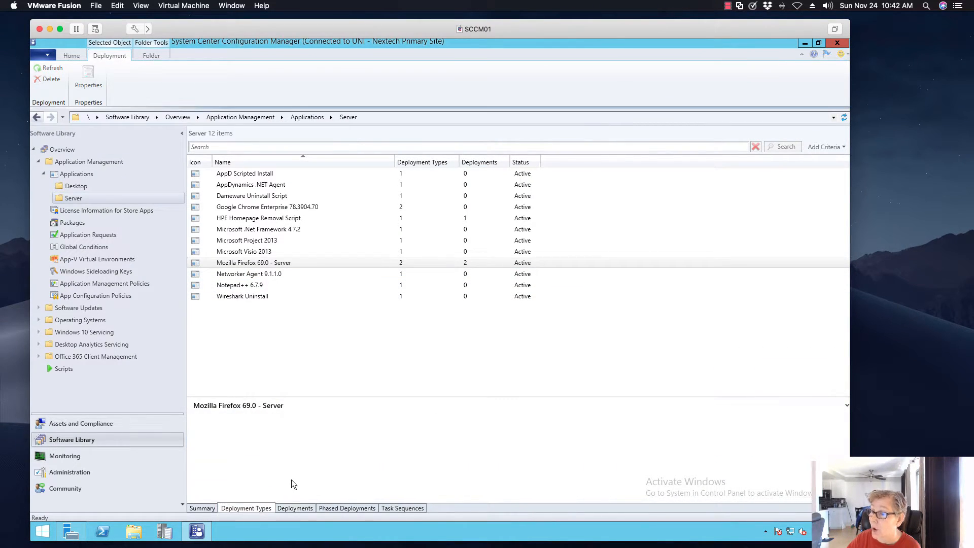
{"action": "left_click", "coordinate": [307, 509]}
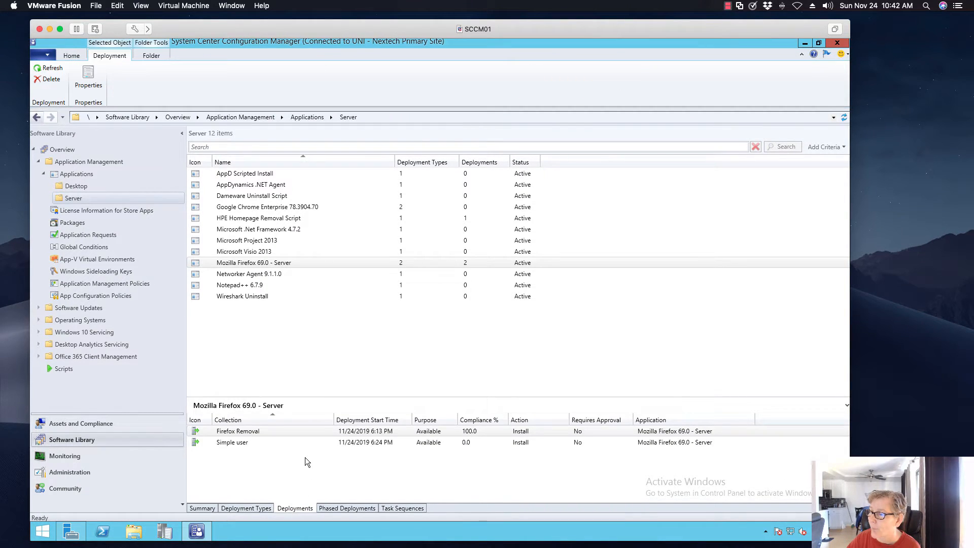
{"action": "left_click", "coordinate": [297, 446]}
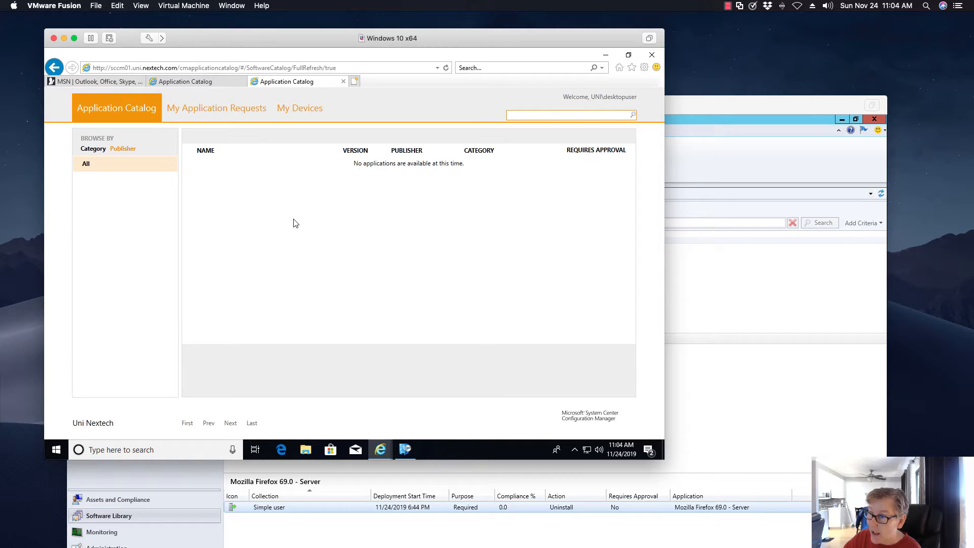
Compare the applications offered in Software Center with those in the Application Catalog on the Windows 10 client.
{"action": "left_click", "coordinate": [406, 449]}
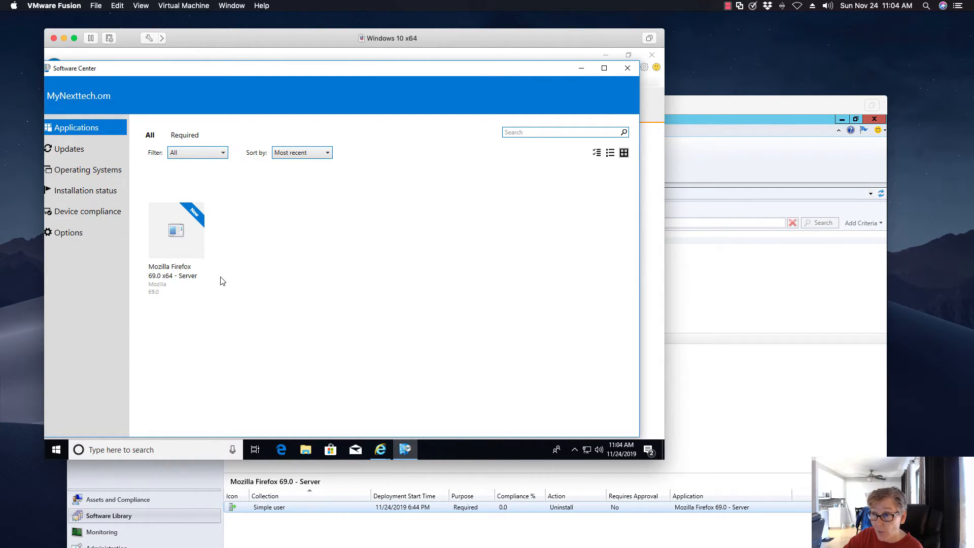
{"action": "left_click", "coordinate": [381, 450]}
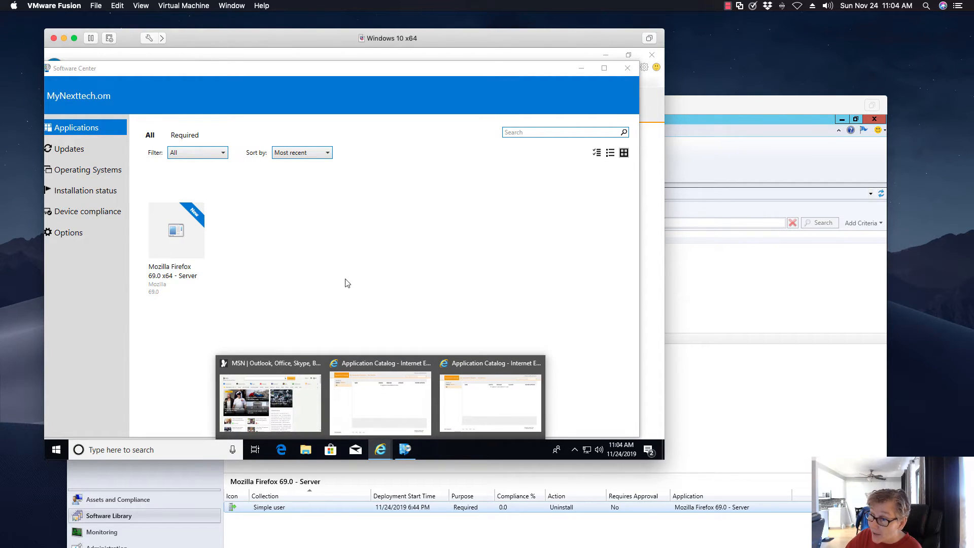
{"action": "left_click", "coordinate": [501, 418]}
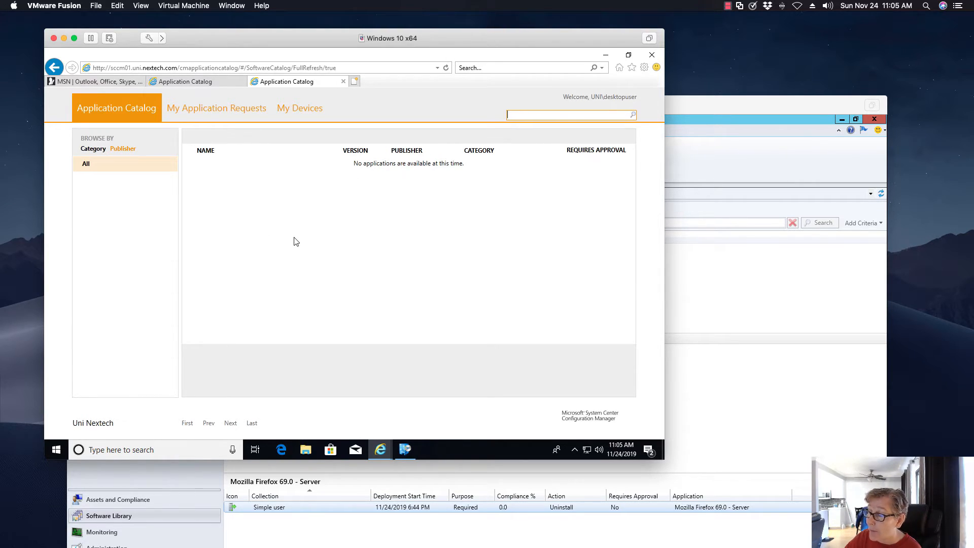
Switch to the SCCM01 console and look over the members of the Simple user collection and the actions available for a member.
{"action": "left_click", "coordinate": [295, 507]}
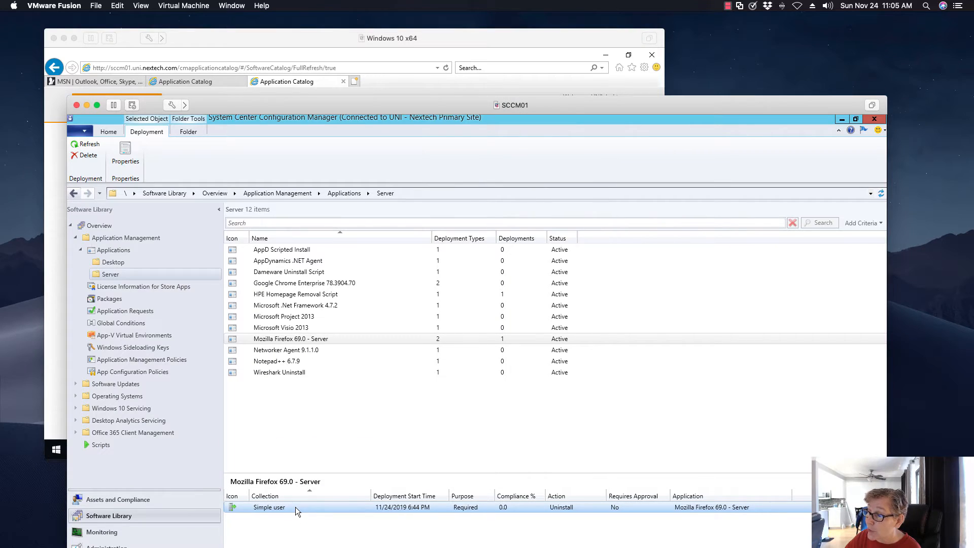
{"action": "left_click", "coordinate": [145, 500]}
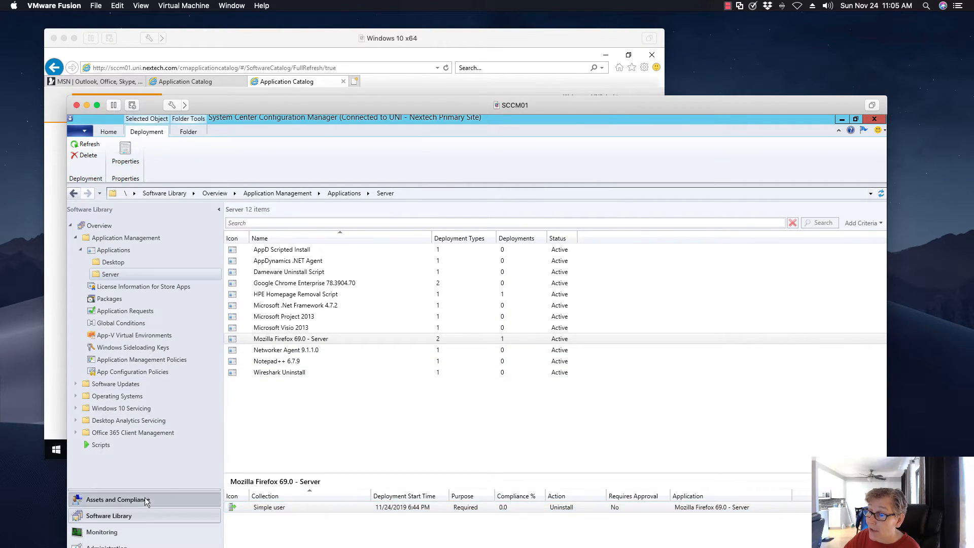
{"action": "left_click_drag", "start_coordinate": [285, 107], "coordinate": [268, 42]}
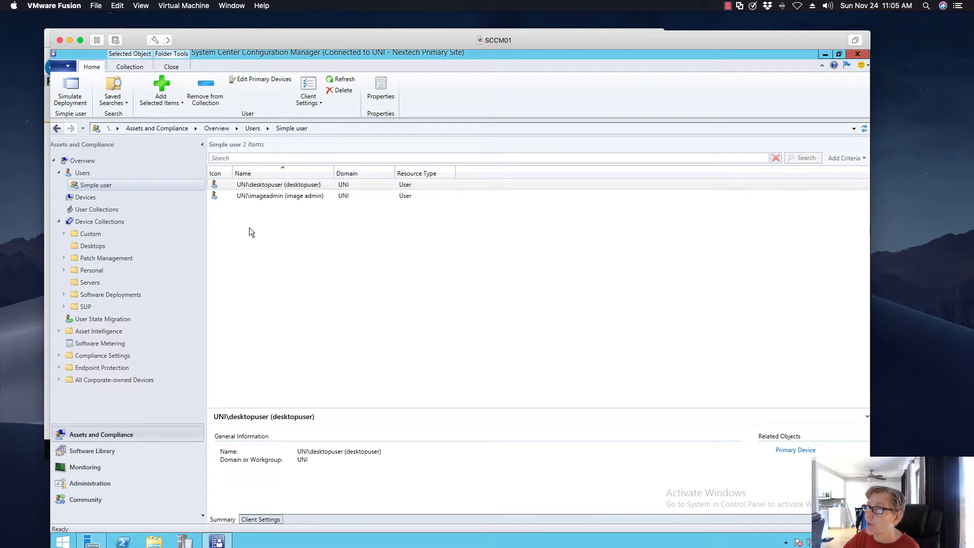
{"action": "right_click", "coordinate": [248, 181]}
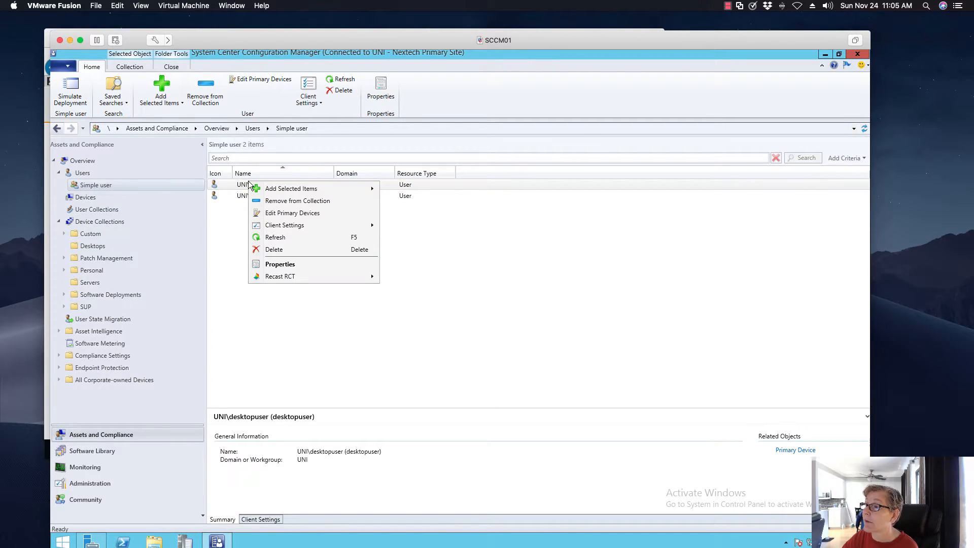
{"action": "left_click", "coordinate": [225, 188]}
{"action": "right_click", "coordinate": [225, 187]}
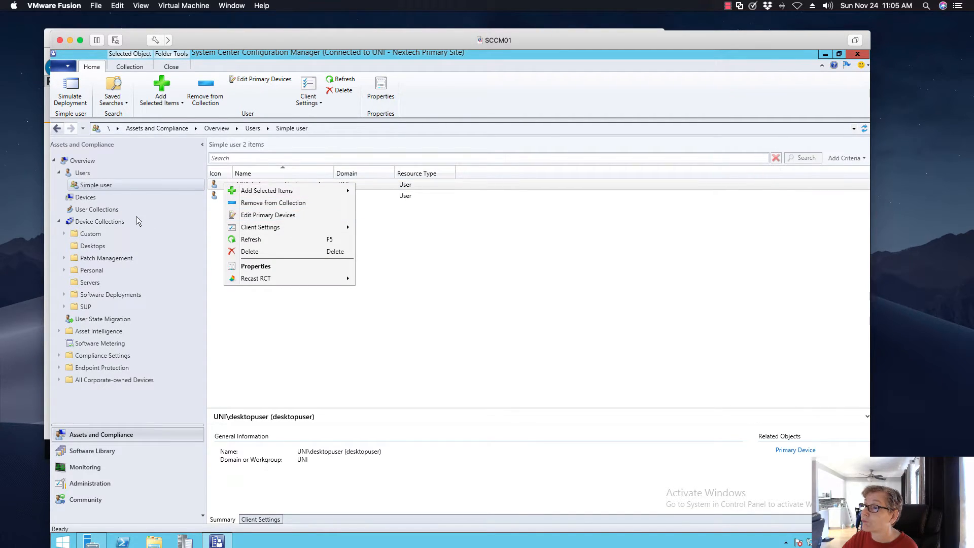
{"action": "left_click", "coordinate": [262, 312]}
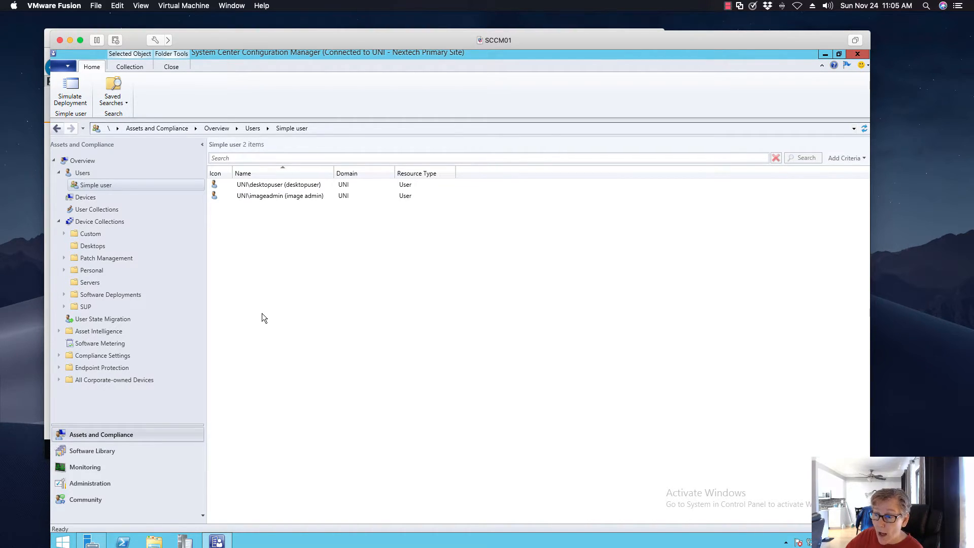
Show the deployments of Mozilla Firefox 69.0 - Server in the Software Library and select the Simple user deployment.
{"action": "left_click", "coordinate": [111, 455]}
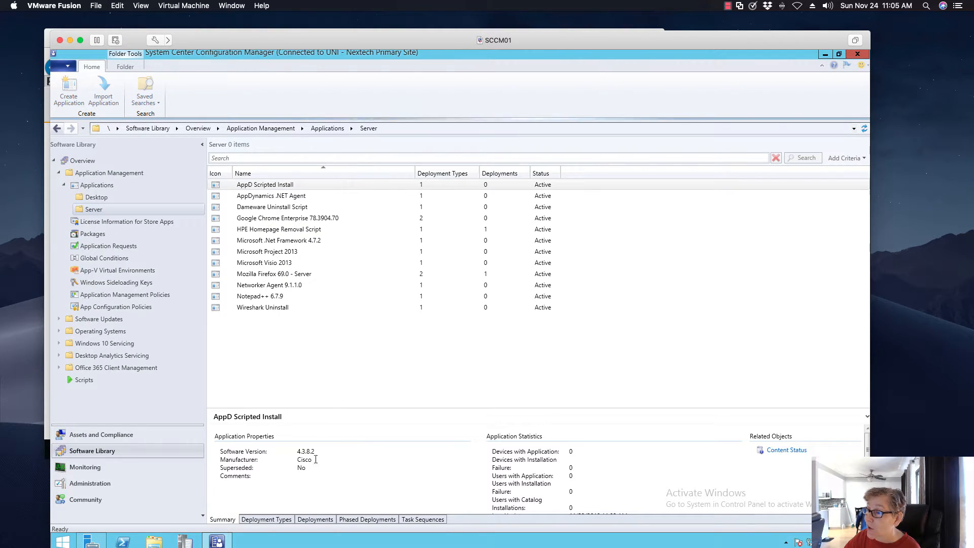
{"action": "left_click", "coordinate": [315, 519]}
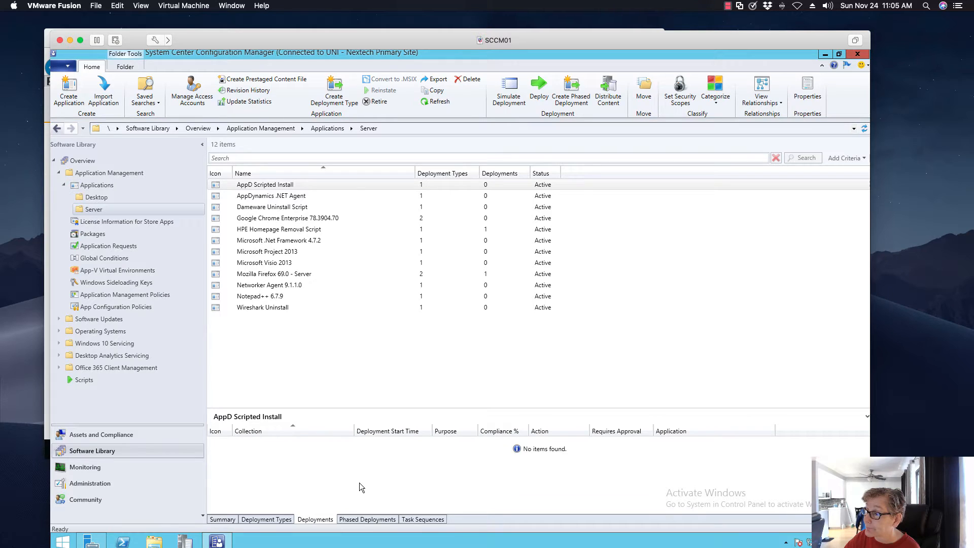
{"action": "left_click", "coordinate": [269, 275]}
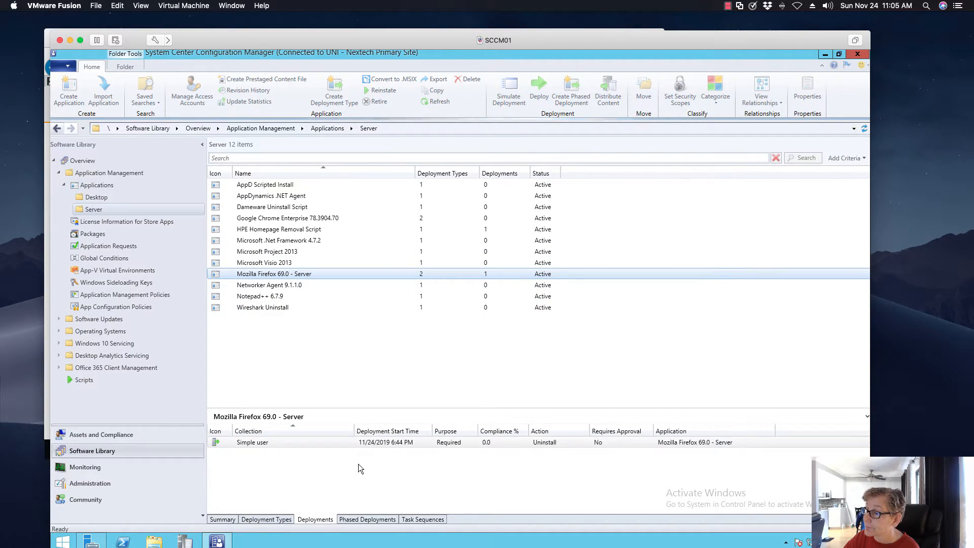
{"action": "left_click", "coordinate": [393, 446]}
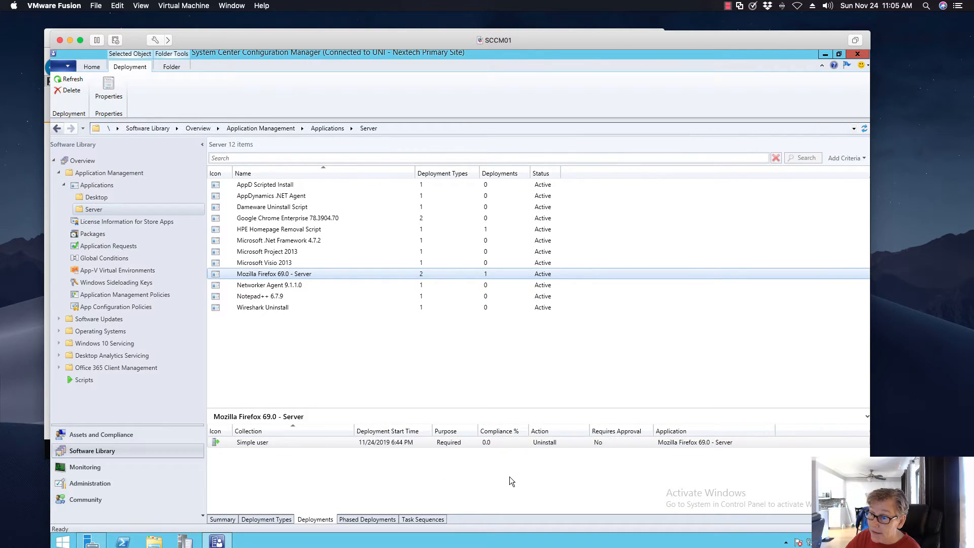
Review the User Experience and Deployment Settings properties of the Simple user deployment, then close them without changes.
{"action": "right_click", "coordinate": [311, 442]}
{"action": "left_click", "coordinate": [357, 451]}
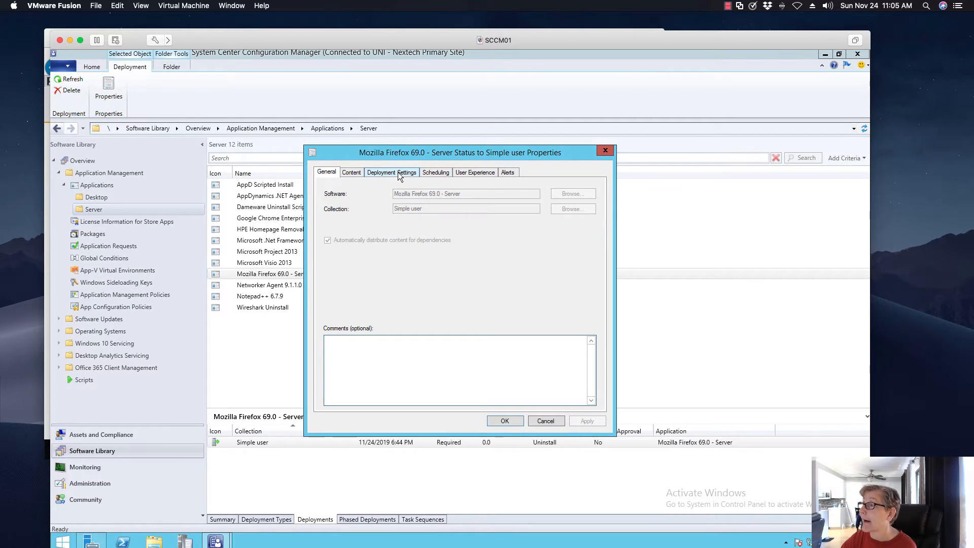
{"action": "left_click", "coordinate": [465, 173]}
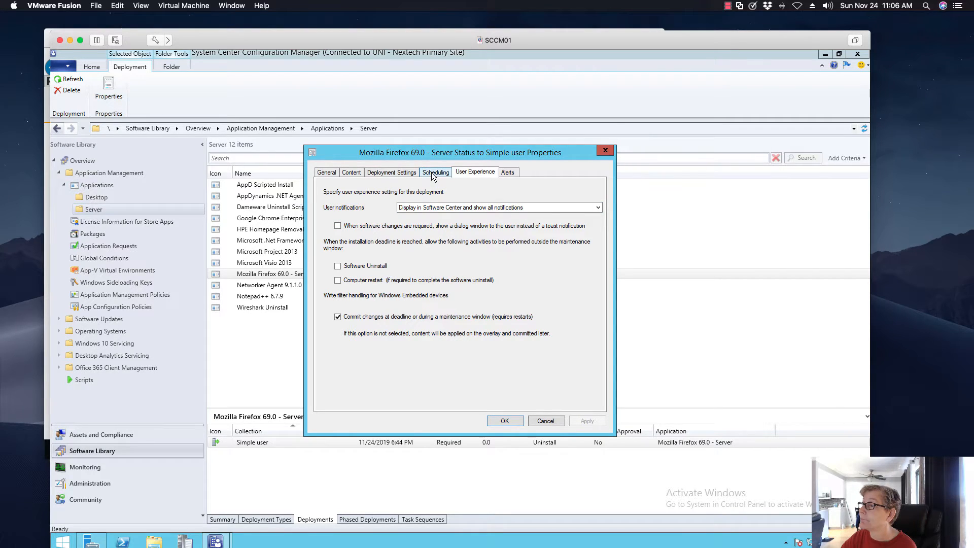
{"action": "left_click", "coordinate": [399, 172]}
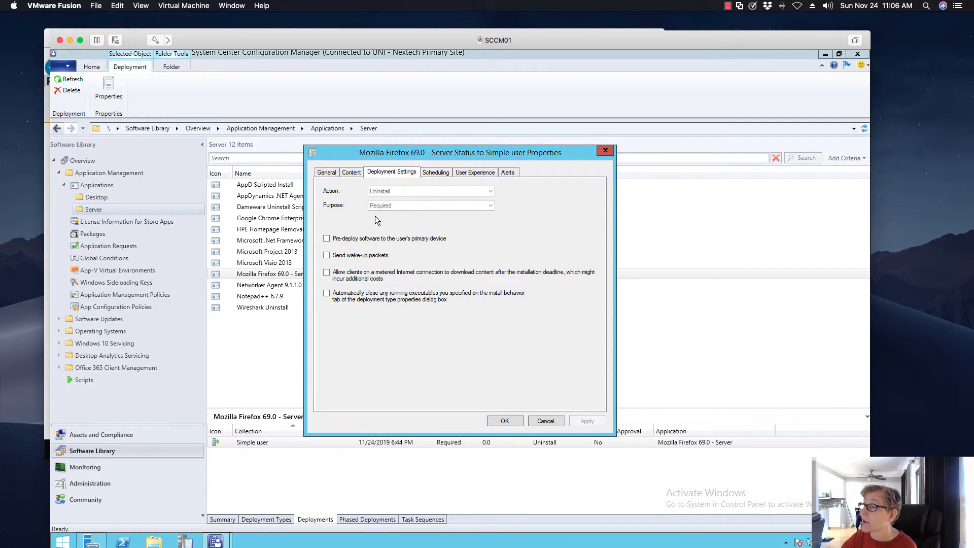
{"action": "left_click", "coordinate": [545, 421]}
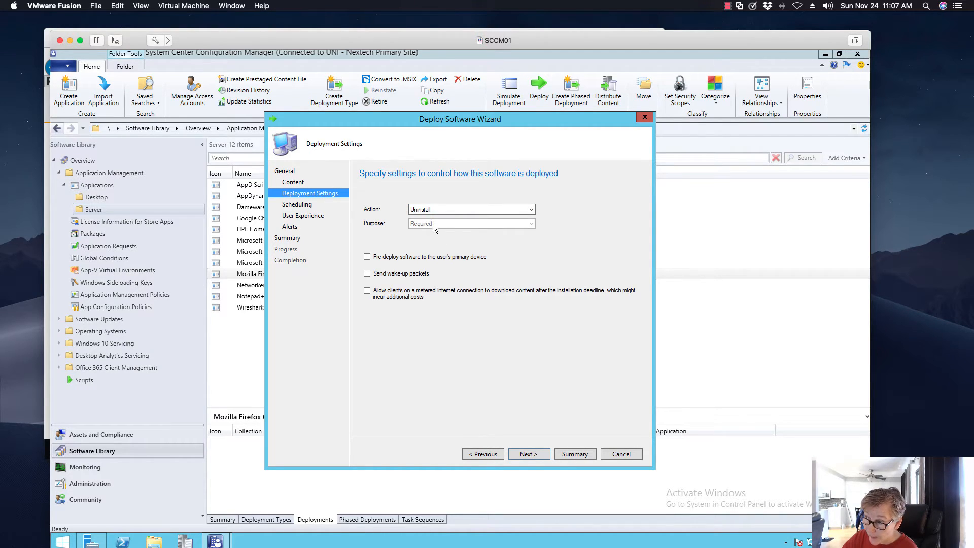
Set the deployment action to Install and the purpose to Available in the Deploy Software Wizard.
{"action": "left_click", "coordinate": [479, 207]}
{"action": "left_click", "coordinate": [466, 218]}
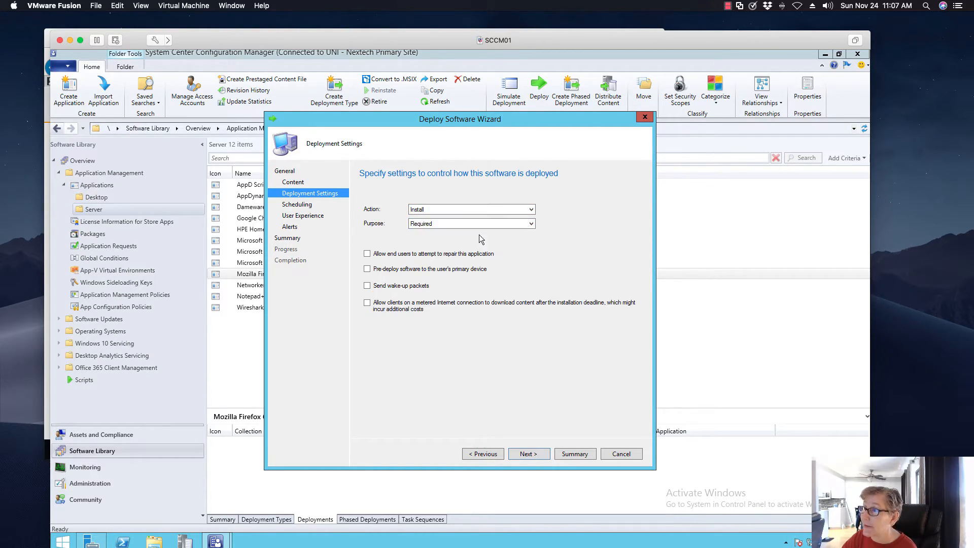
{"action": "left_click", "coordinate": [476, 224]}
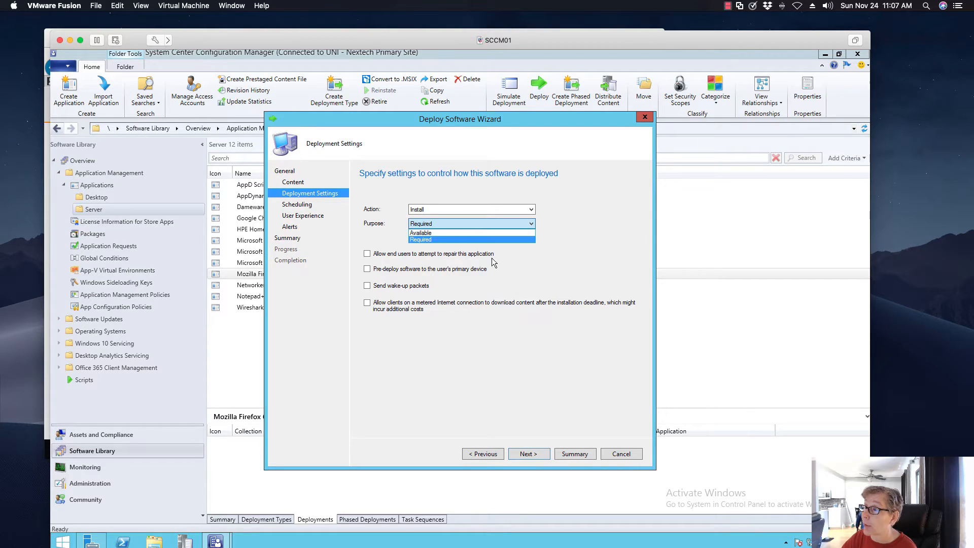
{"action": "left_click", "coordinate": [446, 233]}
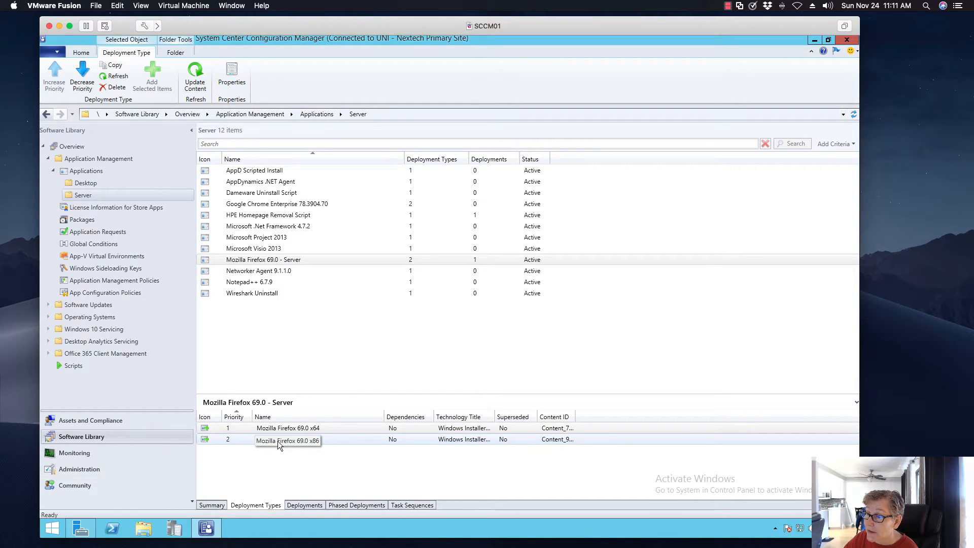
View the task sequences under Operating Systems and the types offered by the Create Task Sequence Wizard, then cancel the wizard.
{"action": "left_click", "coordinate": [48, 316]}
{"action": "left_click", "coordinate": [79, 390]}
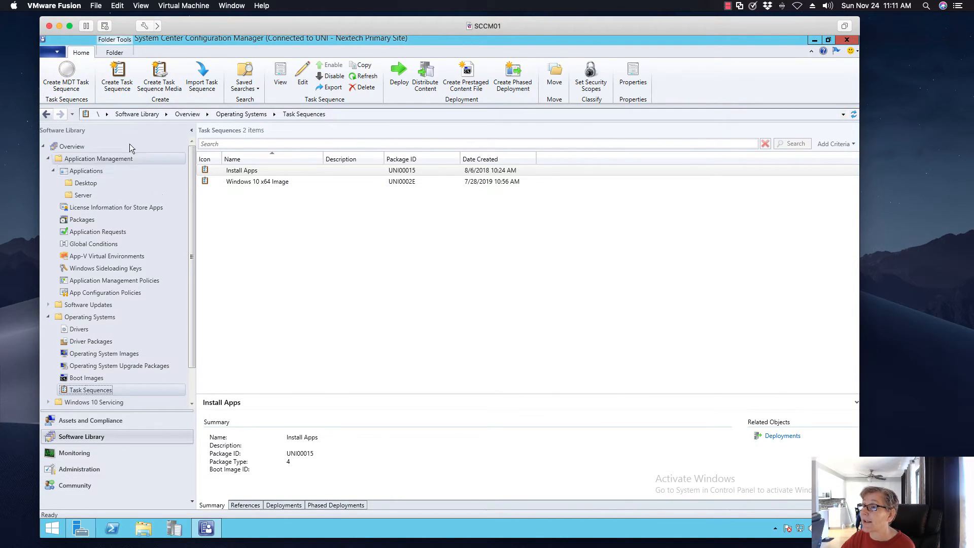
{"action": "left_click", "coordinate": [117, 74]}
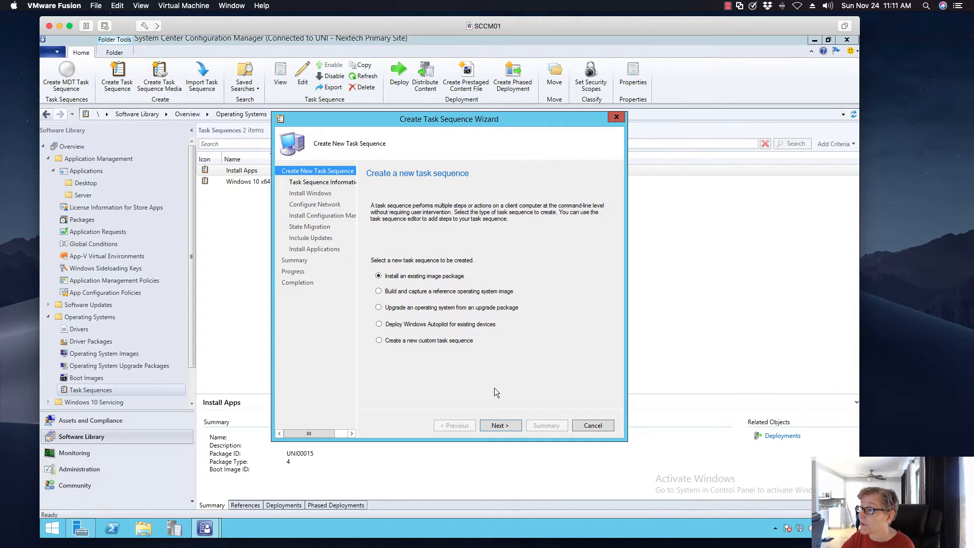
{"action": "left_click", "coordinate": [593, 425]}
{"action": "left_click", "coordinate": [473, 320]}
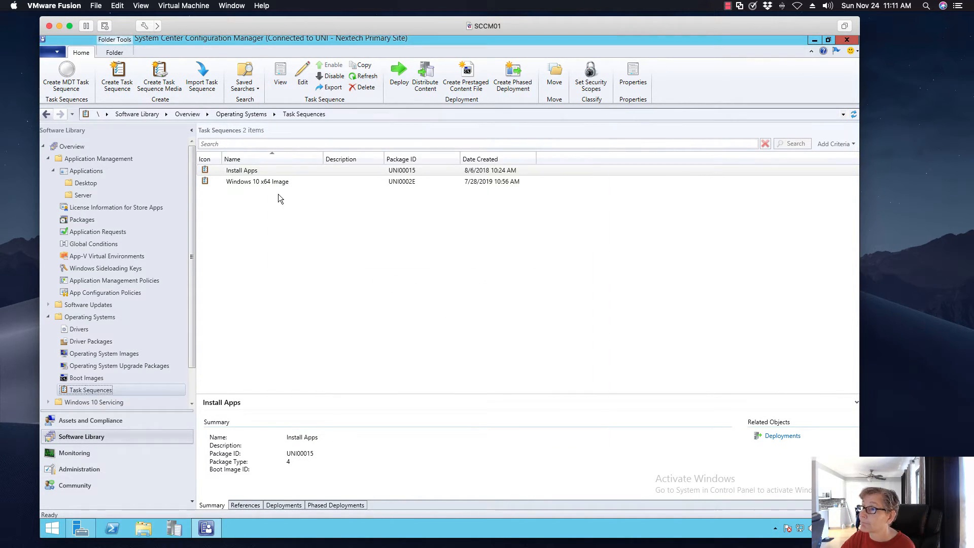
Browse the Root, Desktop and Server folders for applications that can be added to the Install Apps task sequence, then cancel without adding any.
{"action": "right_click", "coordinate": [220, 168]}
{"action": "left_click", "coordinate": [243, 189]}
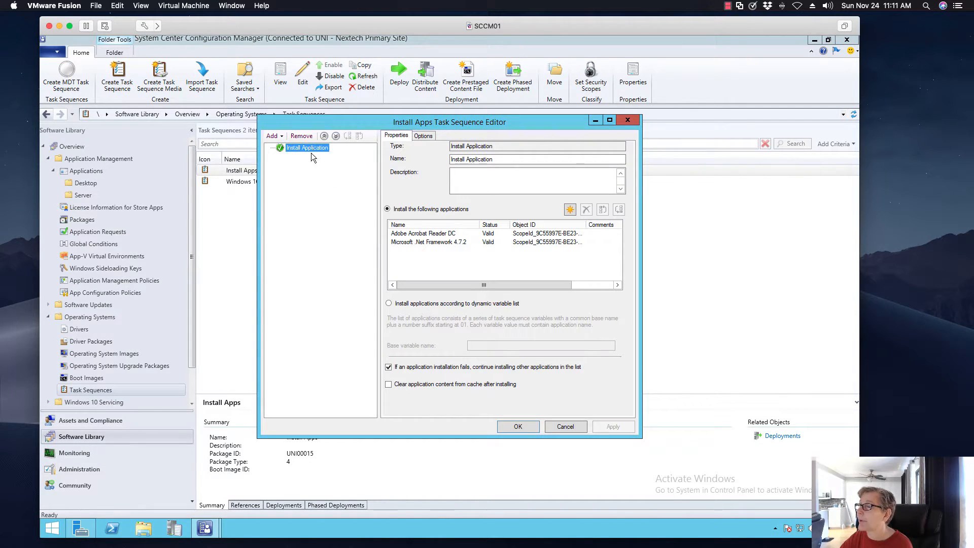
{"action": "left_click", "coordinate": [569, 209]}
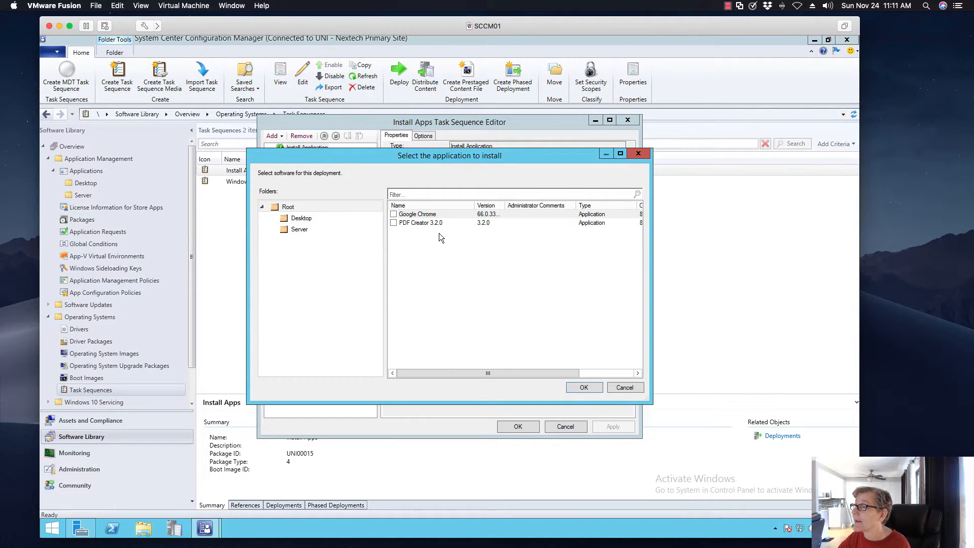
{"action": "left_click", "coordinate": [299, 229]}
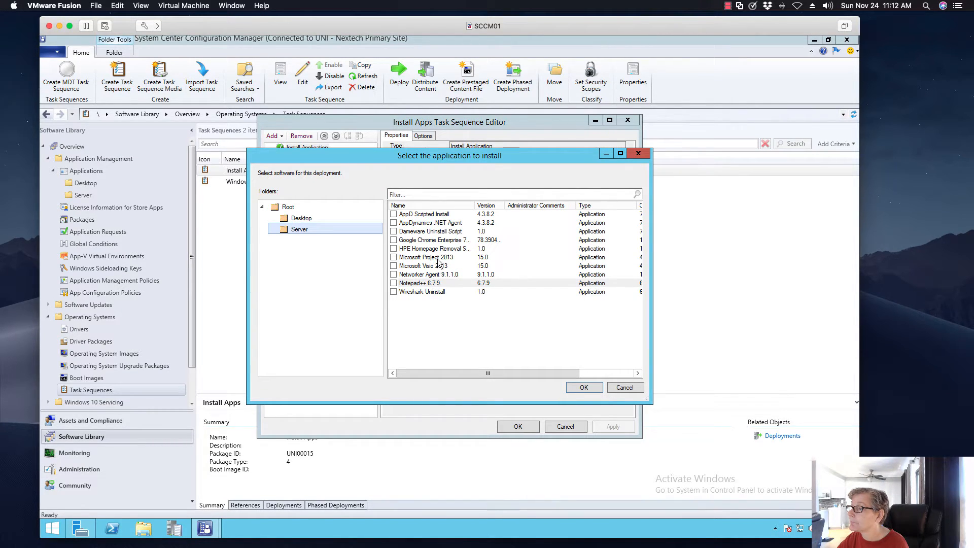
{"action": "left_click", "coordinate": [326, 220]}
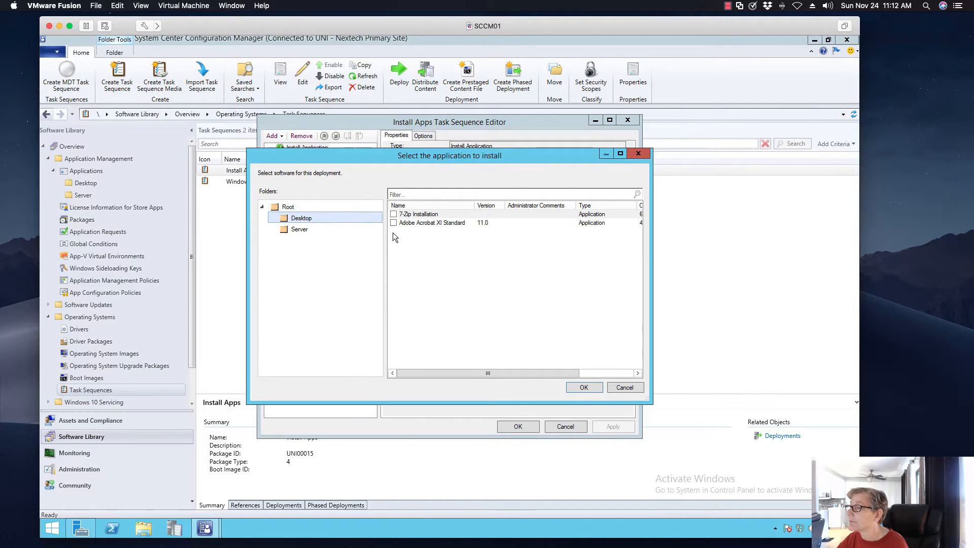
{"action": "left_click", "coordinate": [308, 208]}
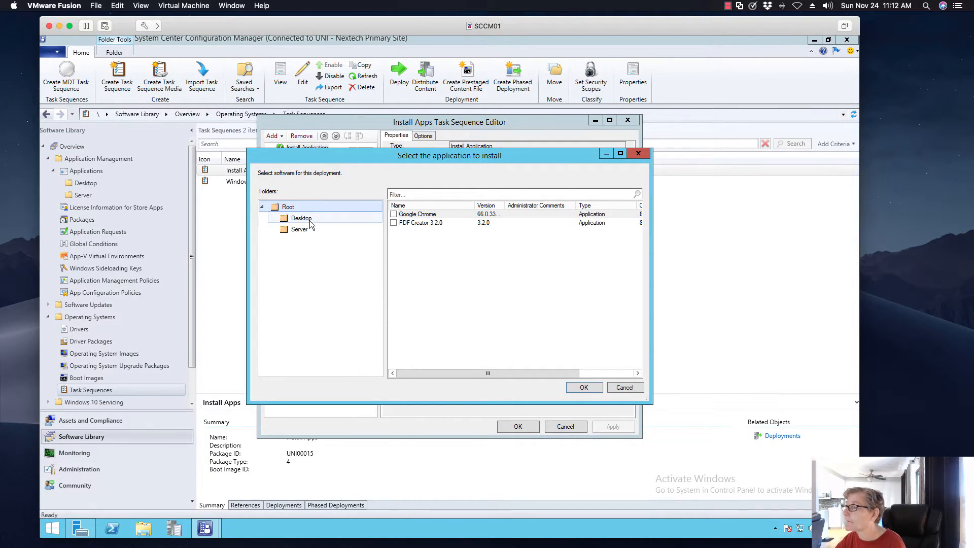
{"action": "left_click", "coordinate": [310, 220]}
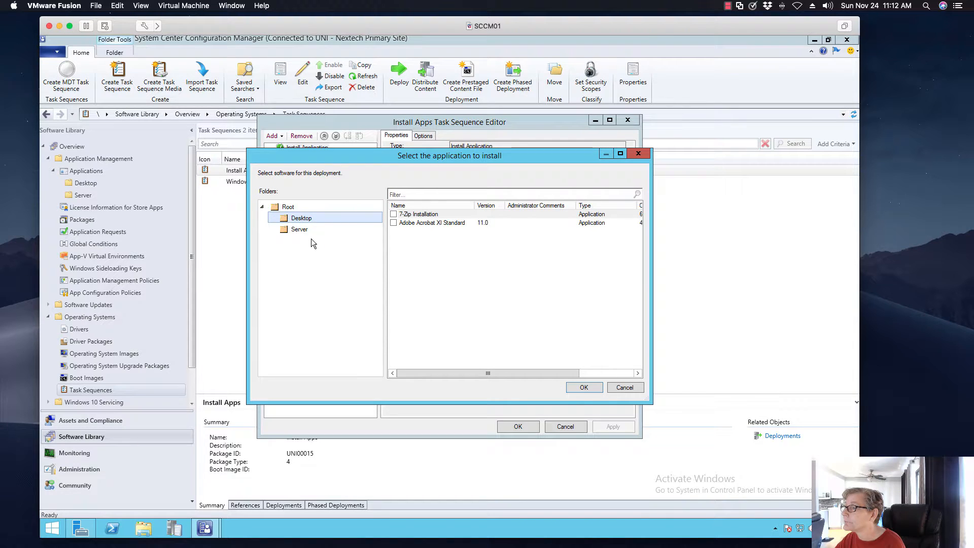
{"action": "left_click", "coordinate": [311, 230]}
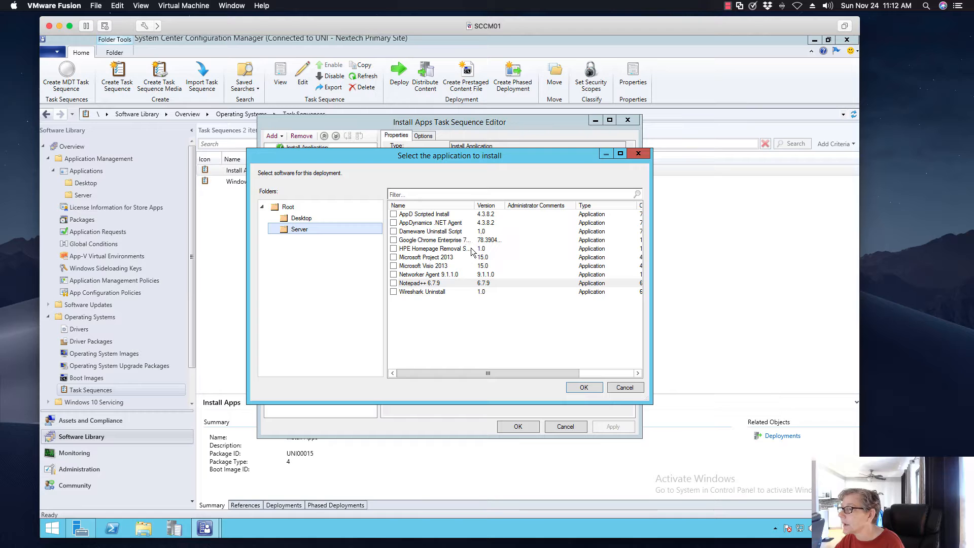
{"action": "left_click", "coordinate": [624, 387]}
{"action": "left_click", "coordinate": [566, 427]}
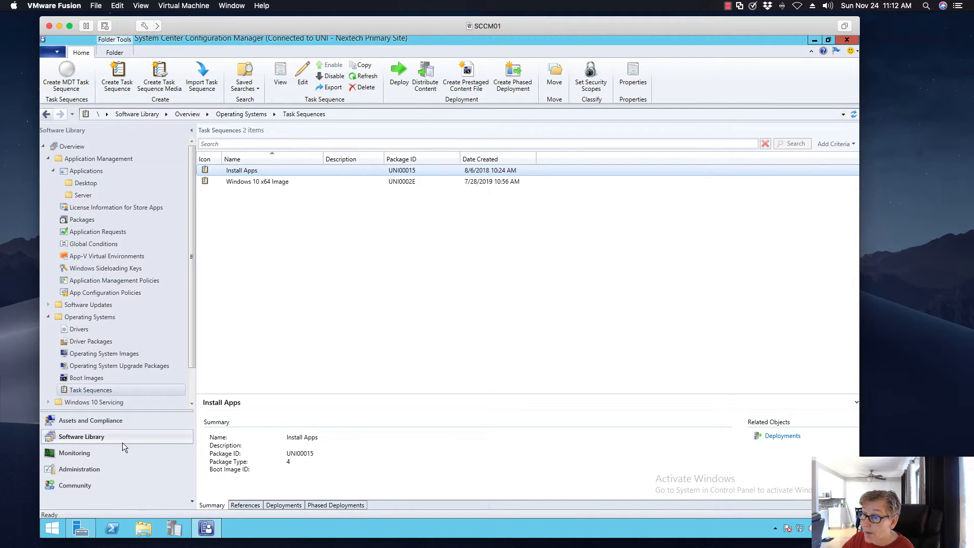
Display the deployment types of Mozilla Firefox 69.0 - Server from the Server applications folder.
{"action": "left_click", "coordinate": [86, 183]}
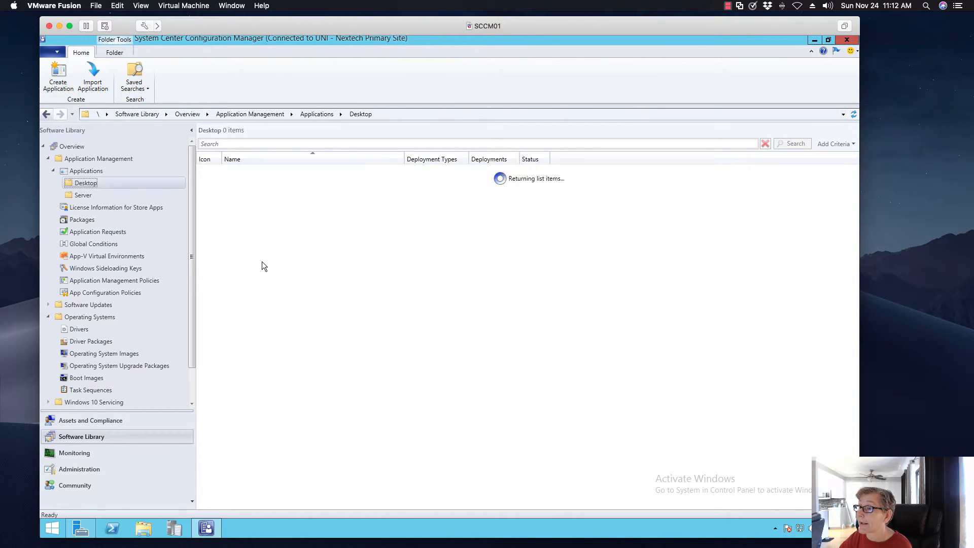
{"action": "left_click", "coordinate": [110, 195]}
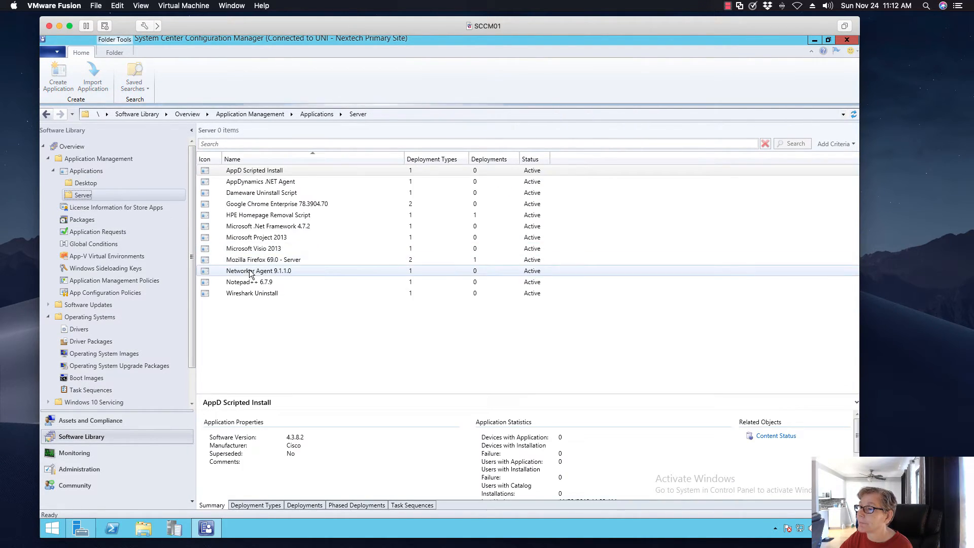
{"action": "left_click", "coordinate": [292, 260]}
{"action": "left_click", "coordinate": [265, 505]}
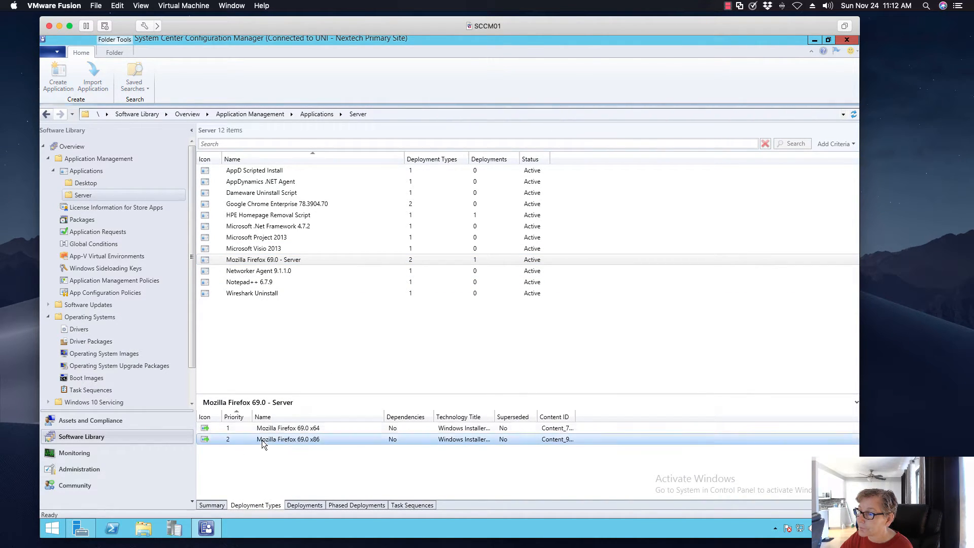
Set the installation behavior of the Mozilla Firefox 69.0 x86 deployment type to Install for system and save its properties.
{"action": "right_click", "coordinate": [262, 439]}
{"action": "left_click", "coordinate": [286, 420]}
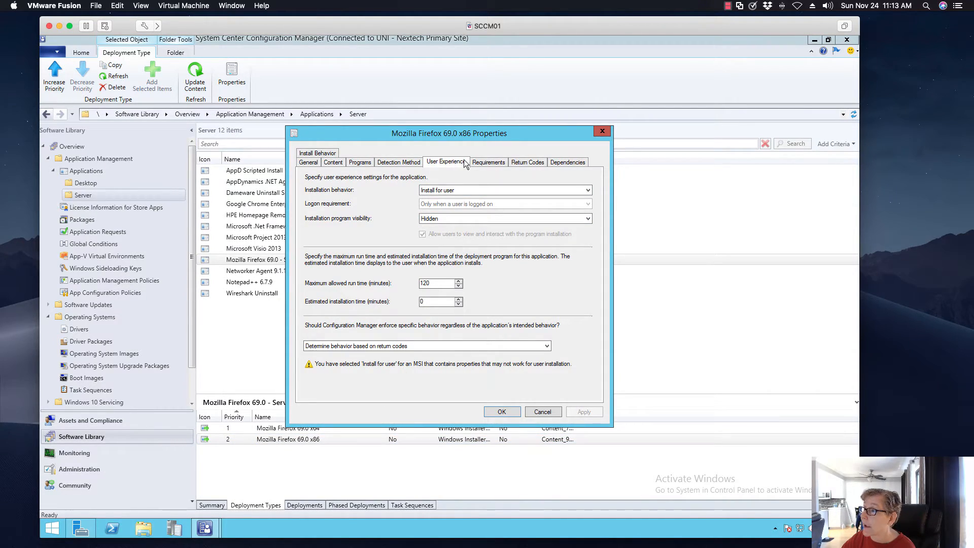
{"action": "left_click", "coordinate": [465, 189]}
{"action": "left_click", "coordinate": [470, 206]}
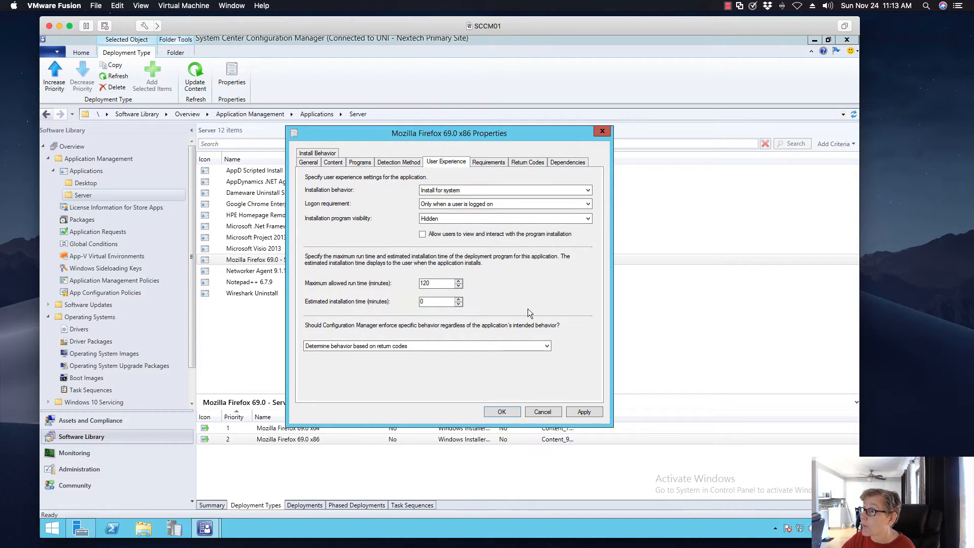
{"action": "left_click", "coordinate": [583, 411]}
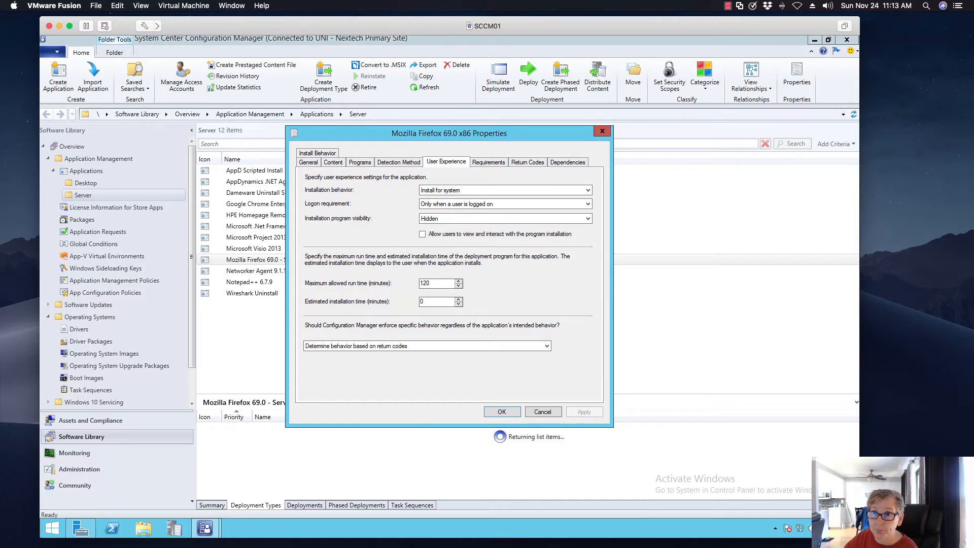
{"action": "left_click", "coordinate": [502, 412]}
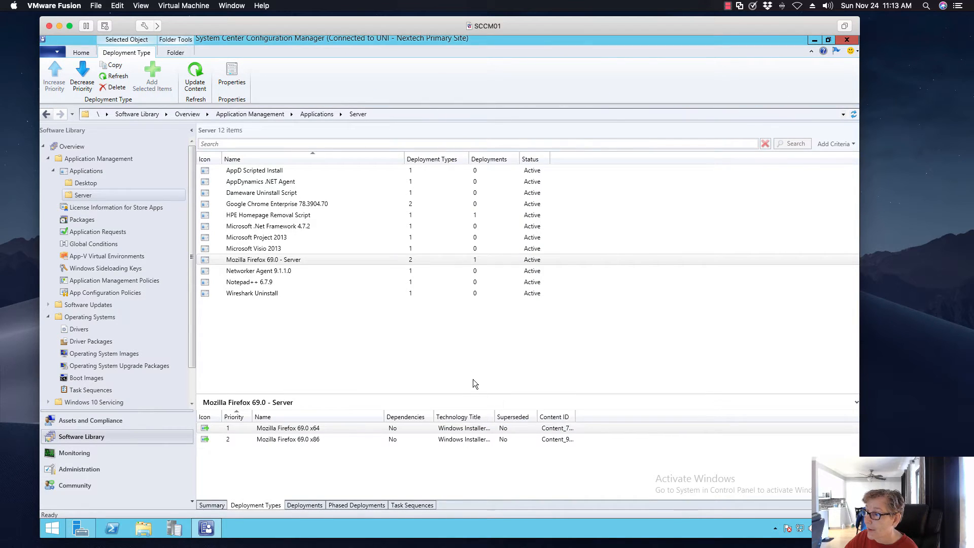
Display the deployments of Mozilla Firefox 69.0 - Server and reposition the Software Center window on the Windows 10 client.
{"action": "left_click", "coordinate": [306, 505]}
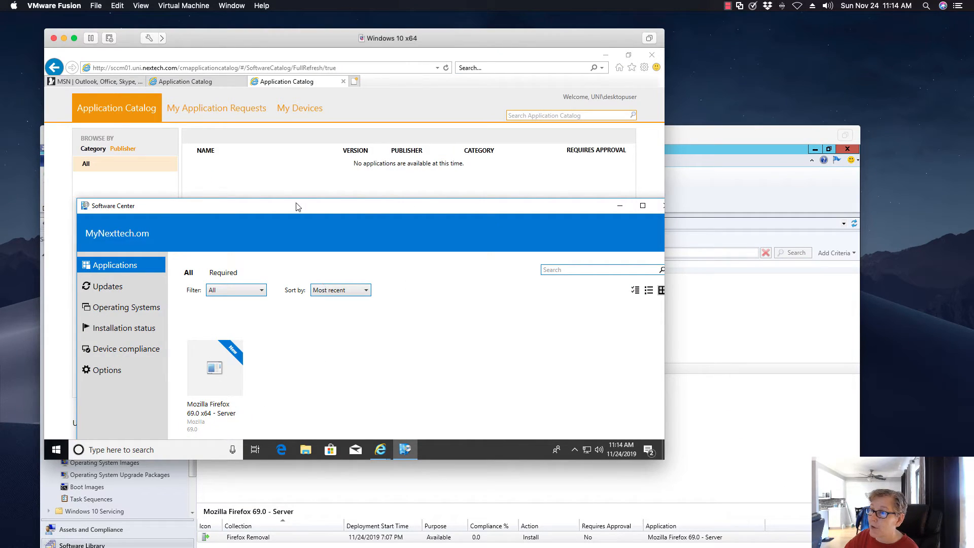
{"action": "left_click_drag", "start_coordinate": [267, 210], "coordinate": [249, 193]}
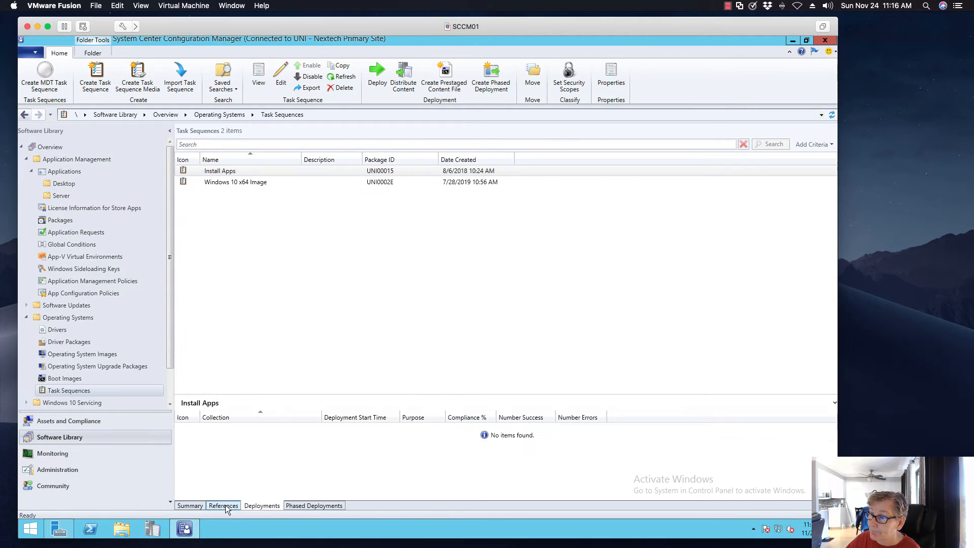
View the references of the Install Apps task sequence and the Monitoring overview, then return to the Software Library.
{"action": "left_click", "coordinate": [224, 506]}
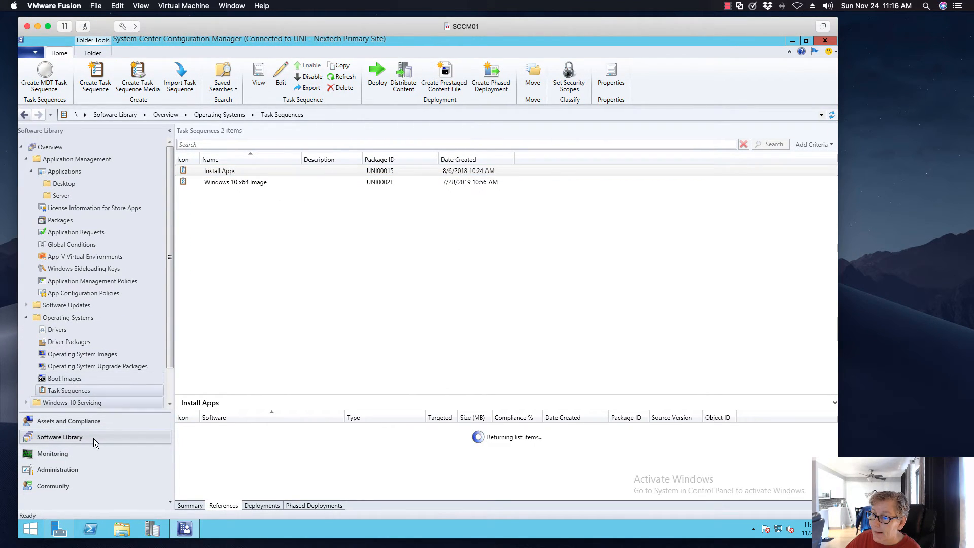
{"action": "left_click", "coordinate": [80, 453]}
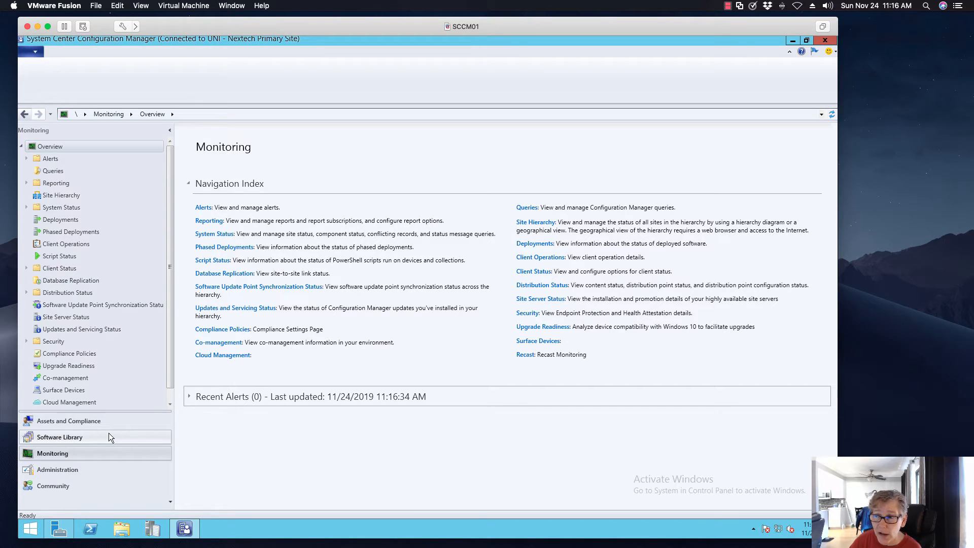
{"action": "left_click", "coordinate": [108, 433]}
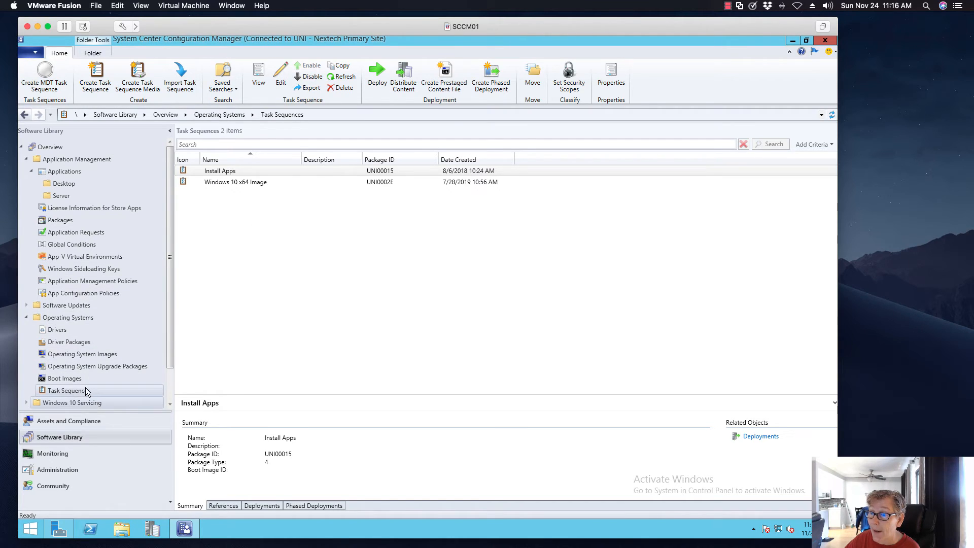
Display the deployment types of AppD Scripted Install from the Server applications folder.
{"action": "left_click", "coordinate": [65, 194]}
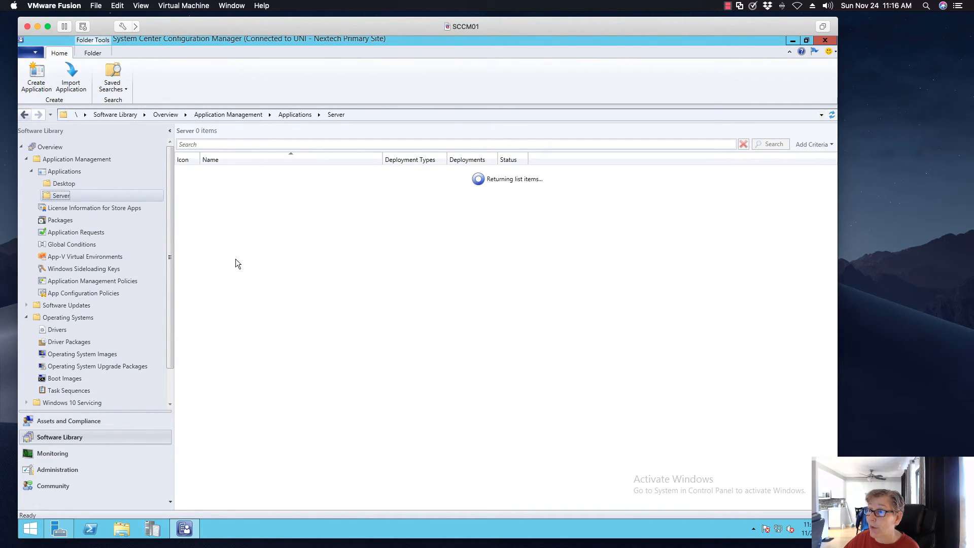
{"action": "right_click", "coordinate": [587, 164]}
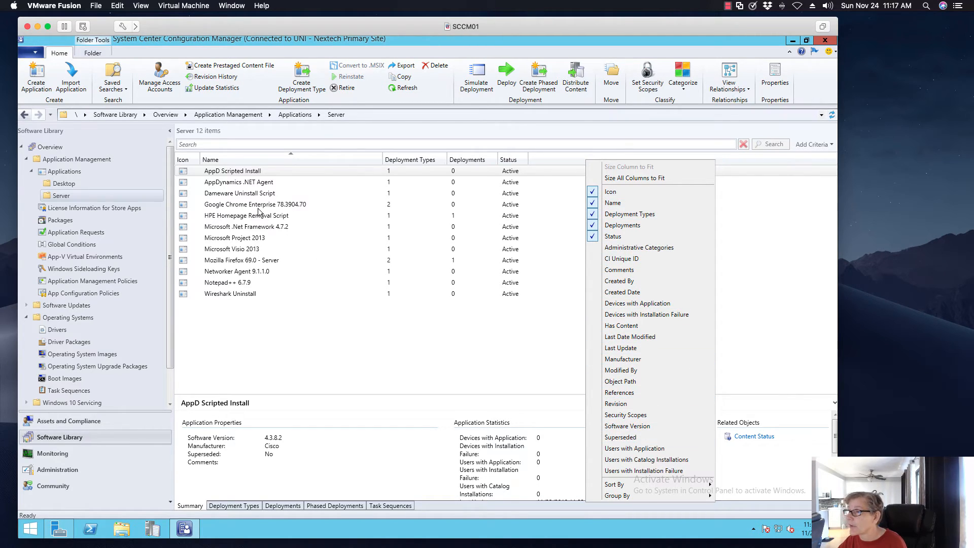
{"action": "right_click", "coordinate": [237, 171]}
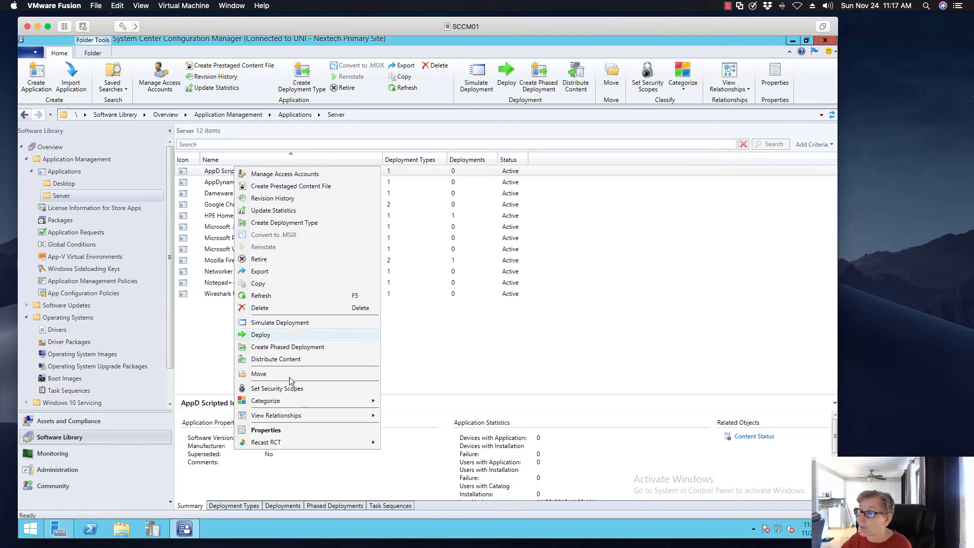
{"action": "left_click", "coordinate": [248, 505]}
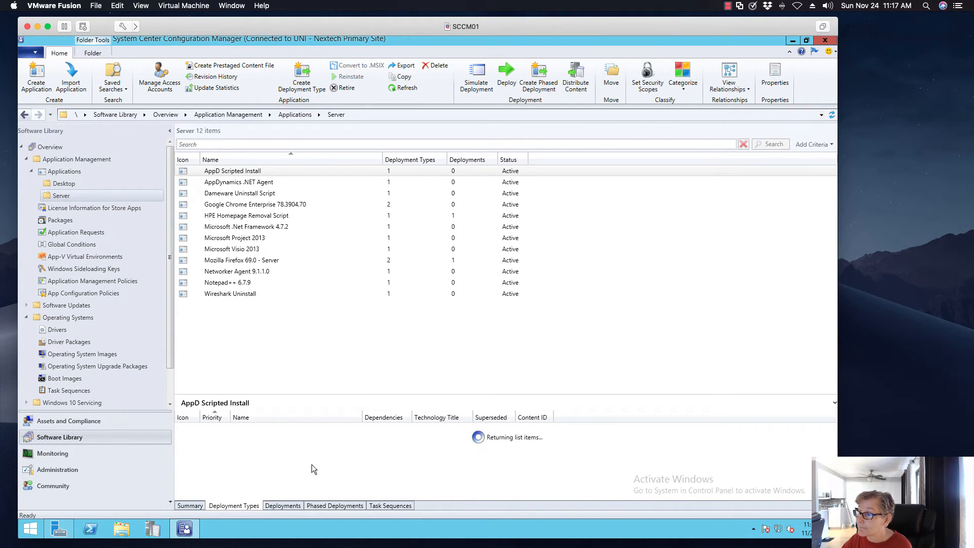
{"action": "left_click", "coordinate": [434, 431]}
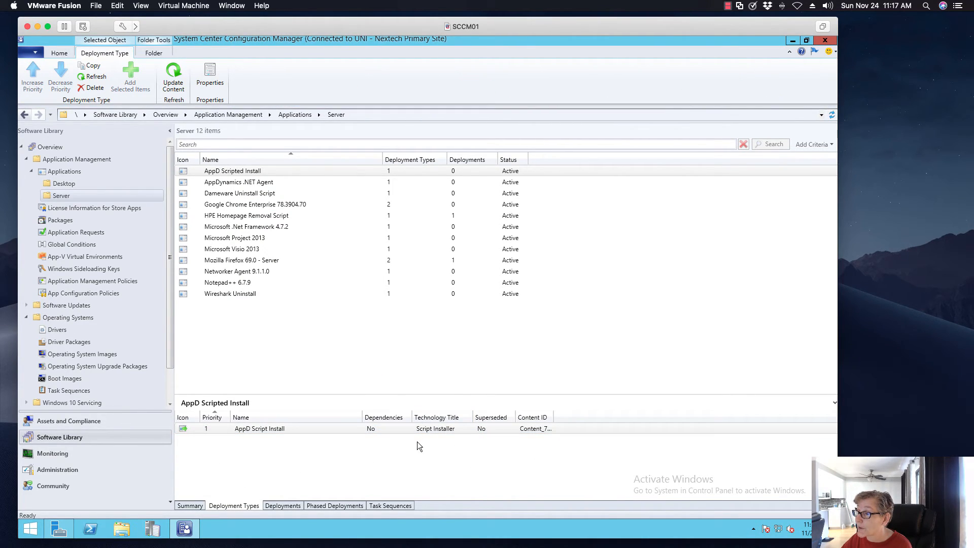
Check the user experience settings of the AppD Script Install deployment type, cancel its properties, and view the application's deployments.
{"action": "right_click", "coordinate": [271, 428]}
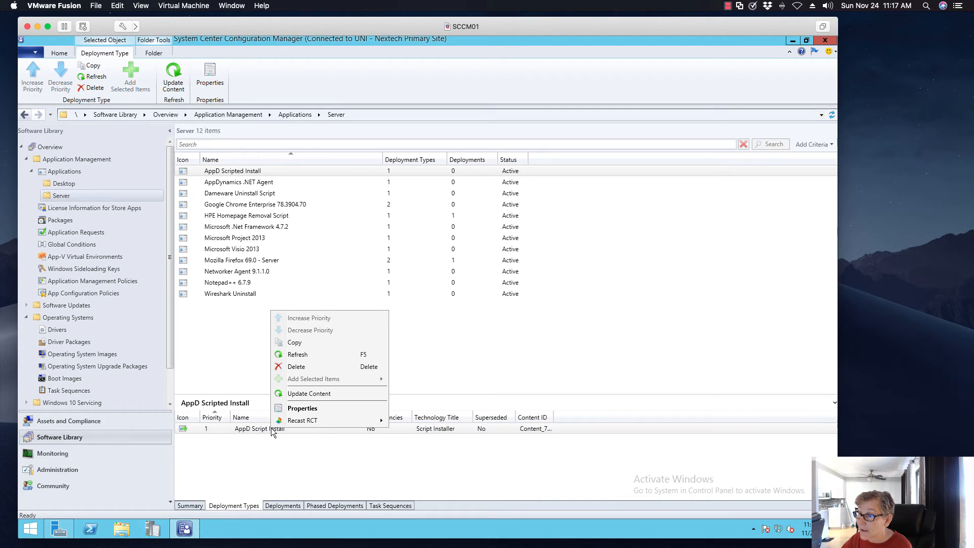
{"action": "left_click", "coordinate": [302, 408]}
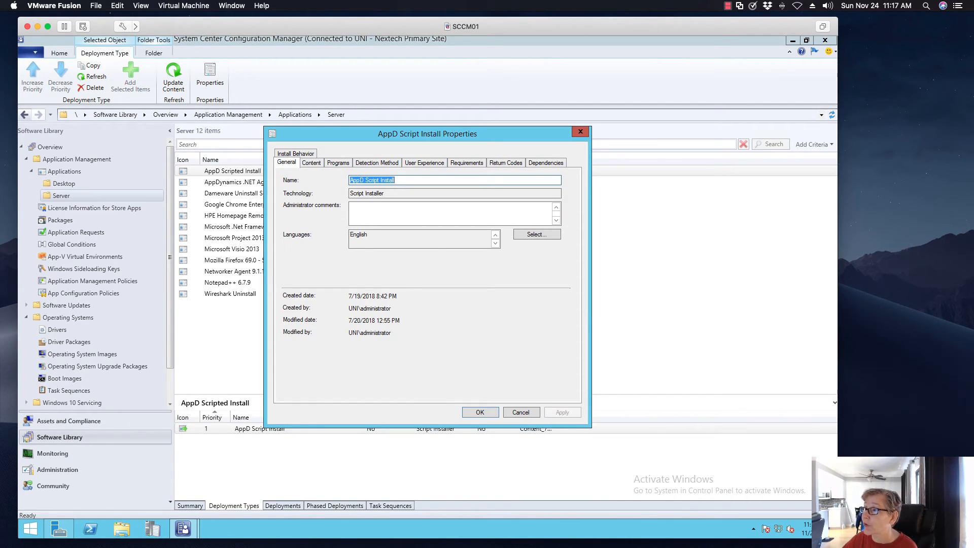
{"action": "left_click", "coordinate": [414, 163]}
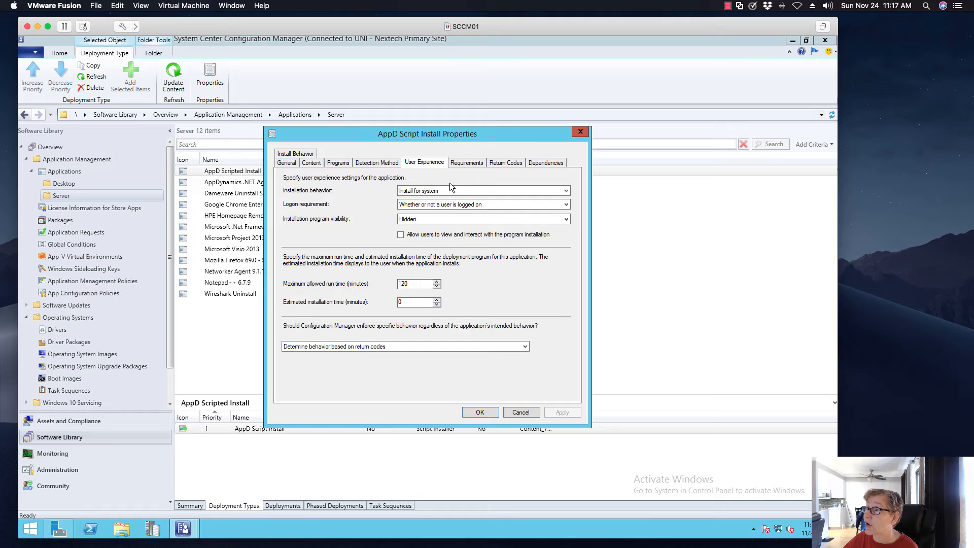
{"action": "left_click", "coordinate": [521, 412]}
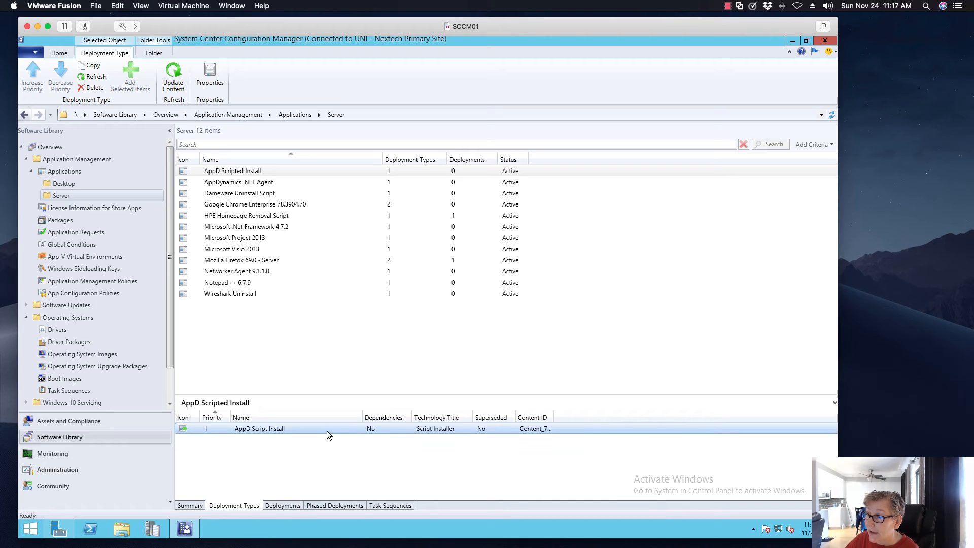
{"action": "left_click", "coordinate": [285, 505]}
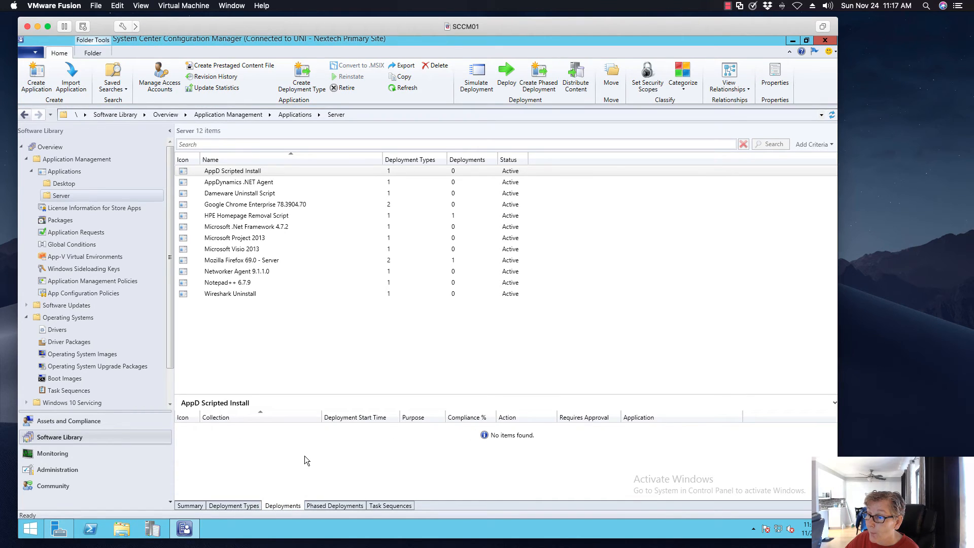
Open the Firefox Removal collection from the Desktops device collections and review the actions available for its WIN10 member.
{"action": "left_click", "coordinate": [69, 421]}
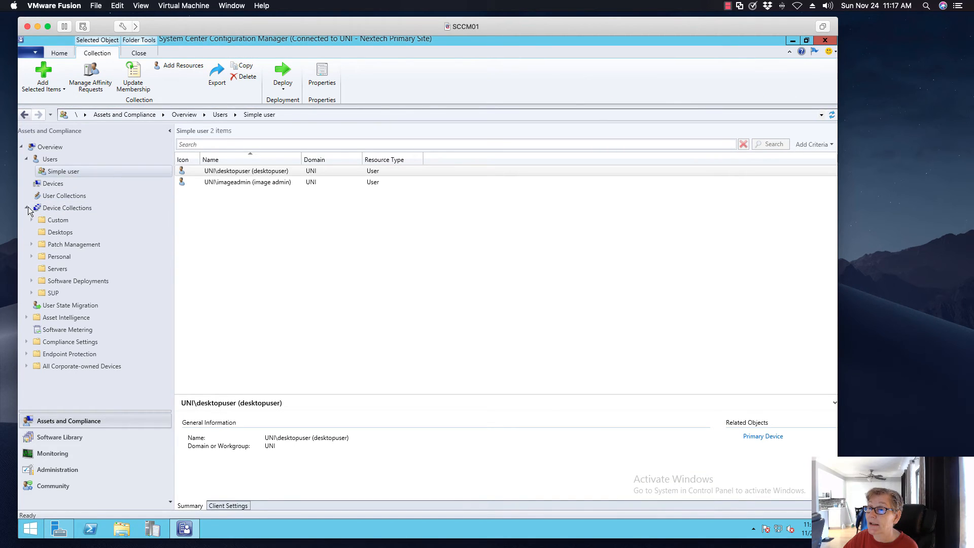
{"action": "left_click", "coordinate": [60, 232]}
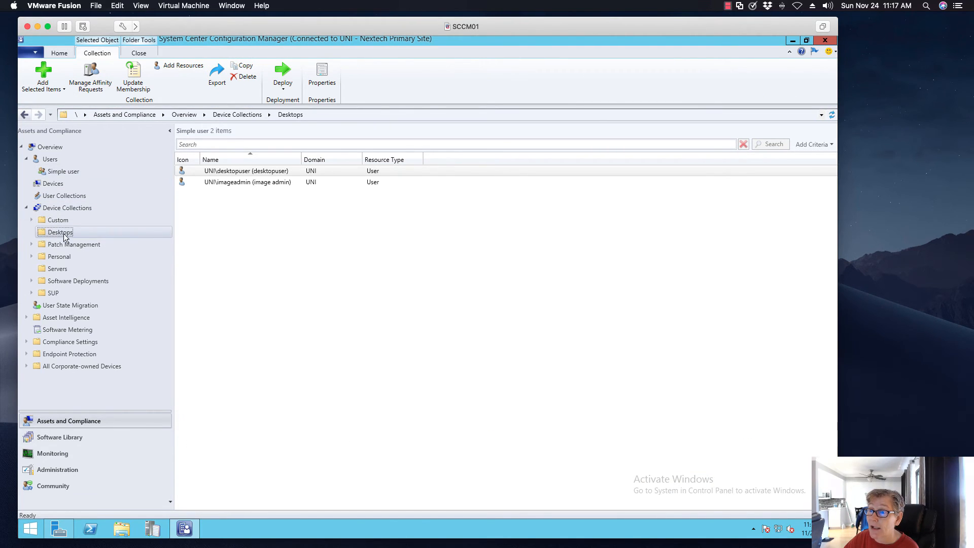
{"action": "left_click", "coordinate": [225, 182]}
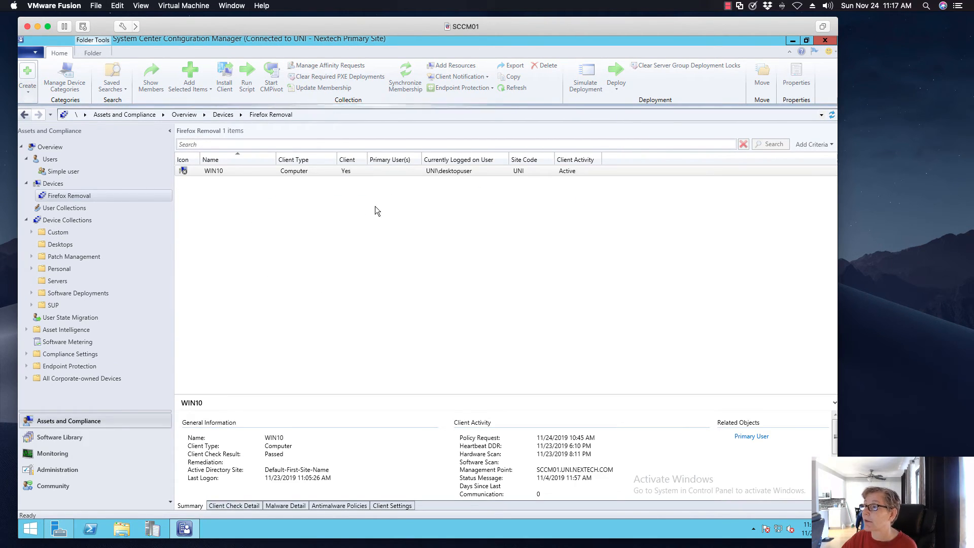
{"action": "left_click", "coordinate": [220, 171]}
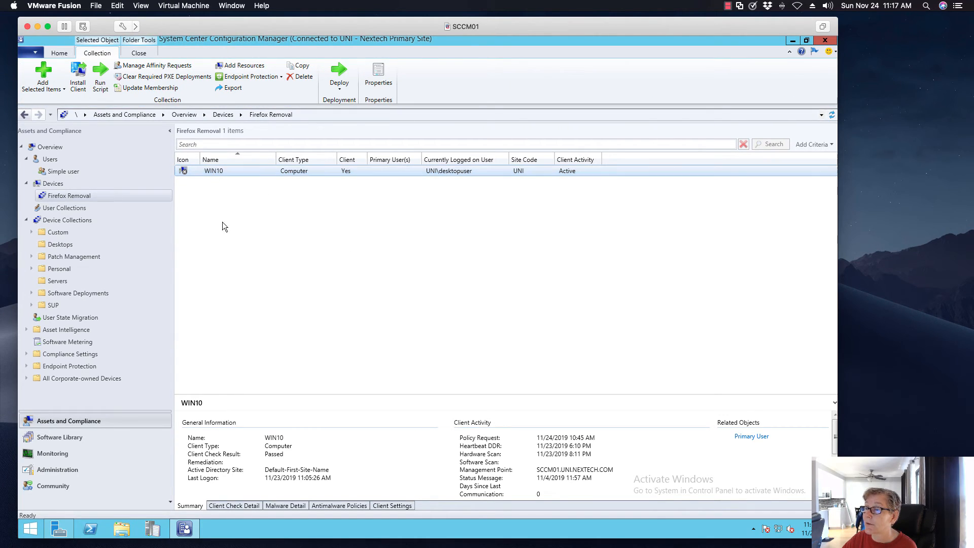
{"action": "right_click", "coordinate": [213, 171]}
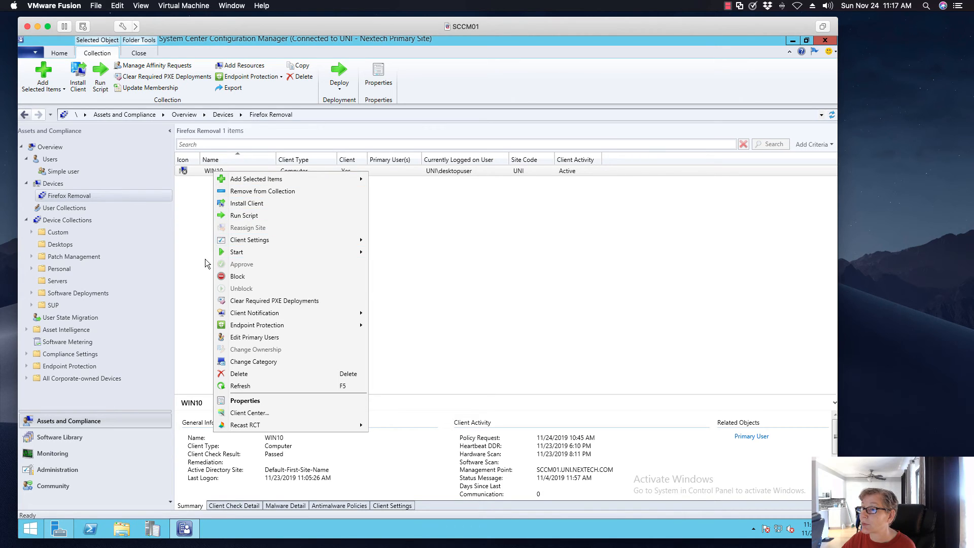
{"action": "left_click", "coordinate": [191, 238]}
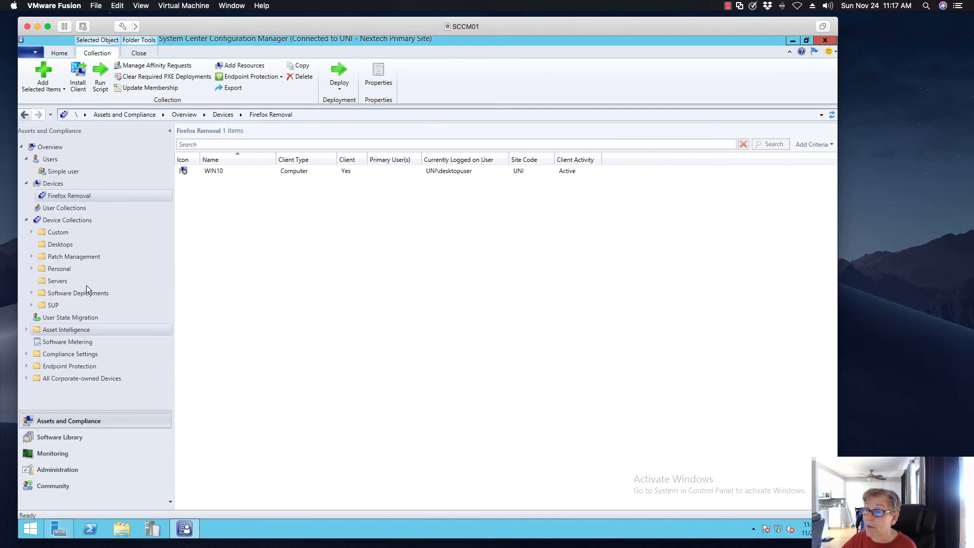
Browse the Desktop and Server folders for applications that can be installed directly on the WIN10 device, then cancel without choosing any.
{"action": "left_click", "coordinate": [53, 183]}
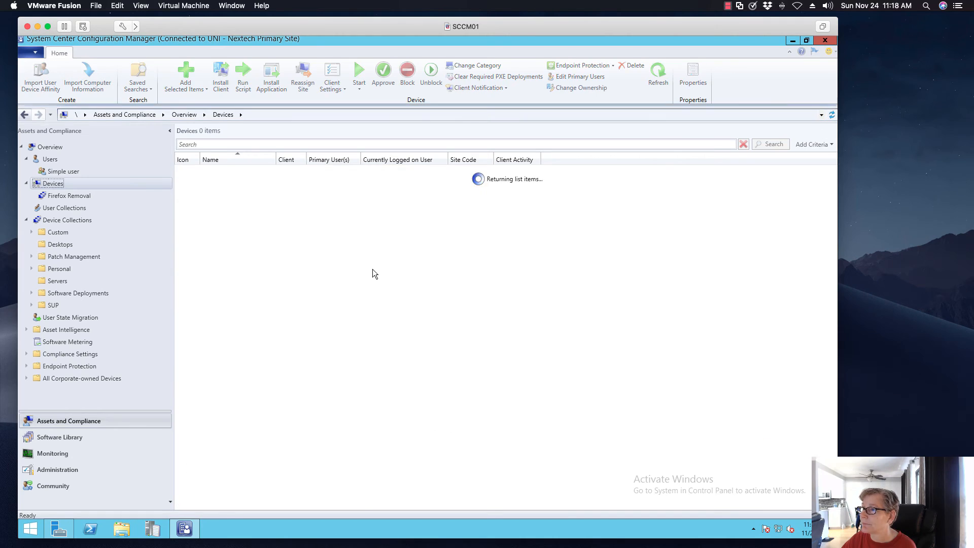
{"action": "left_click", "coordinate": [199, 205]}
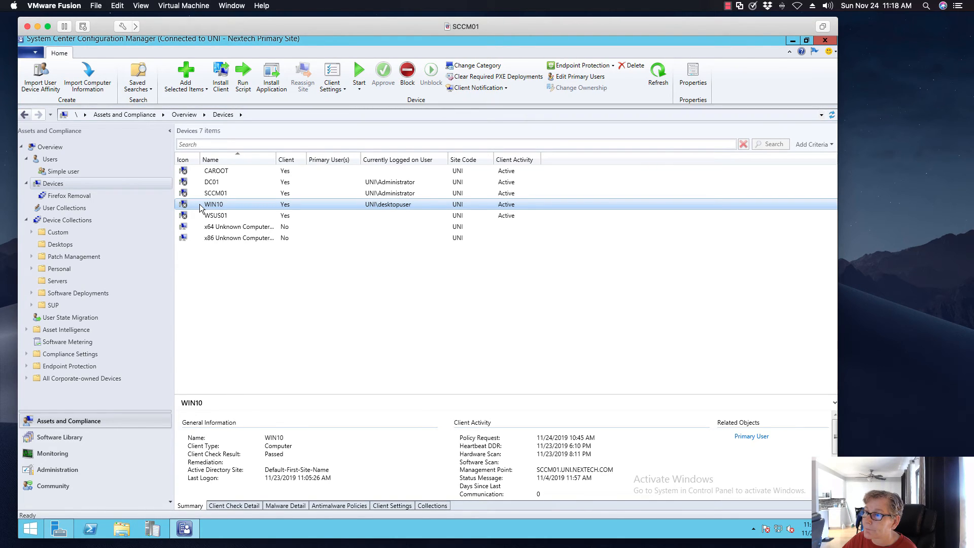
{"action": "right_click", "coordinate": [200, 206]}
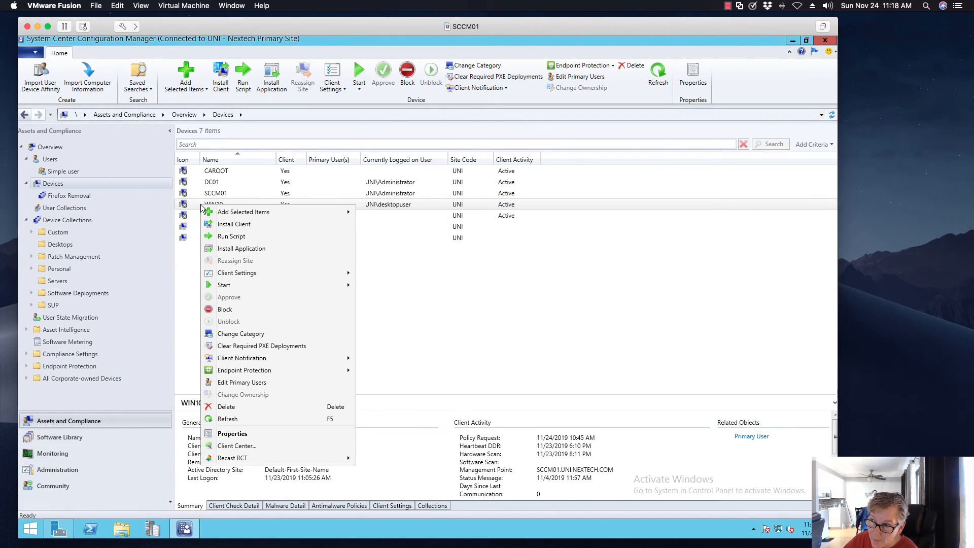
{"action": "left_click", "coordinate": [221, 248]}
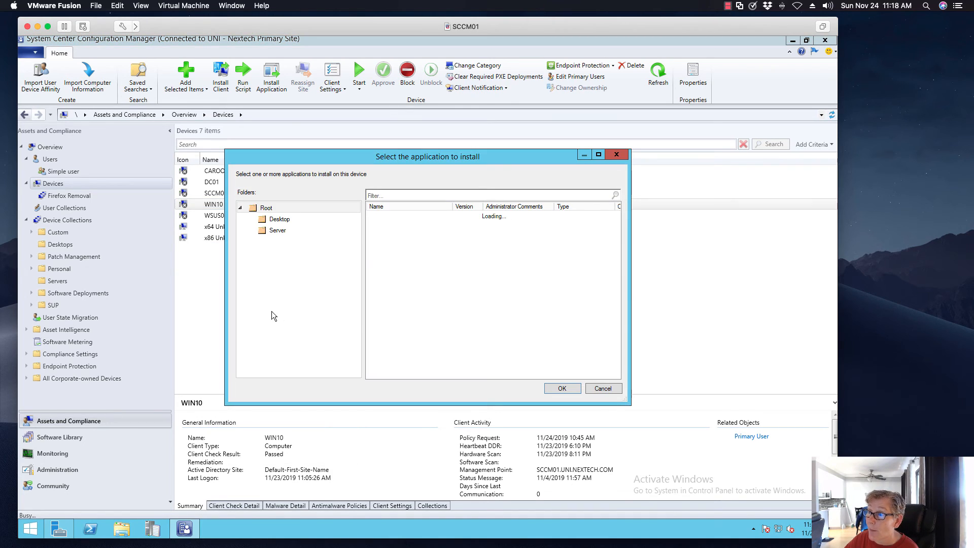
{"action": "left_click", "coordinate": [284, 232]}
{"action": "left_click", "coordinate": [279, 219]}
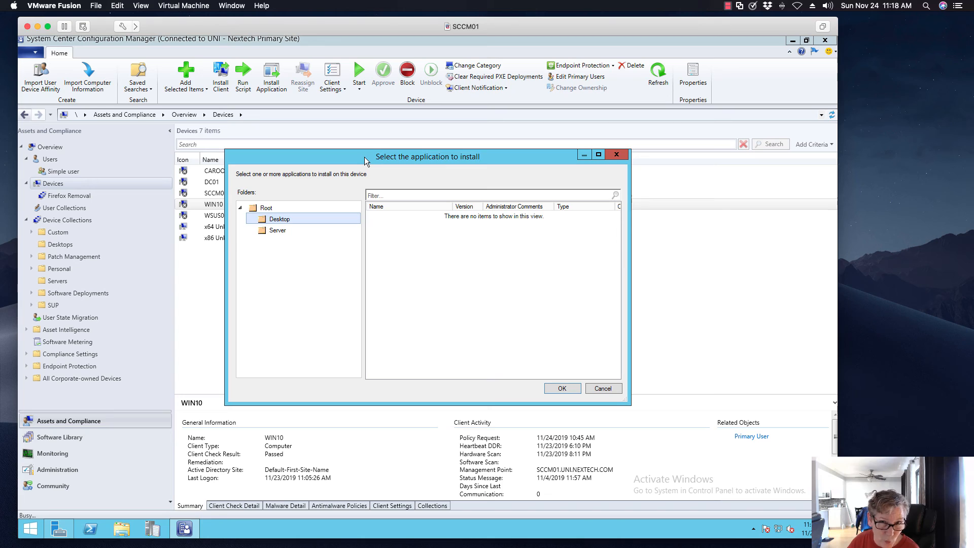
{"action": "left_click", "coordinate": [296, 232]}
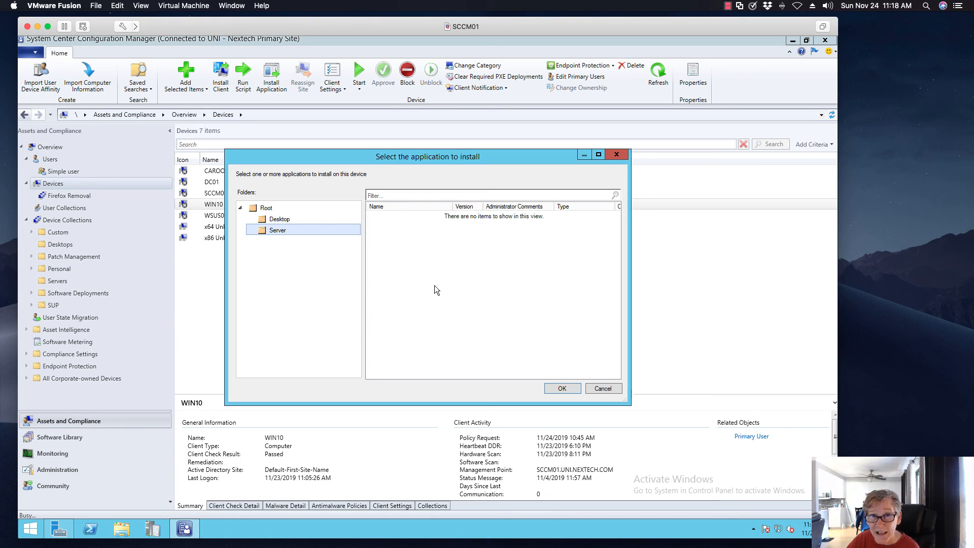
{"action": "left_click", "coordinate": [604, 388]}
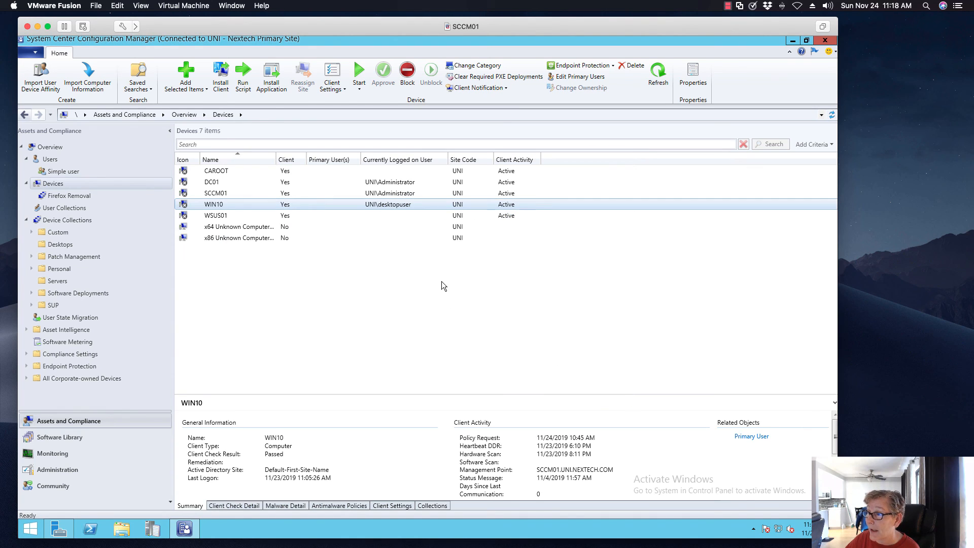